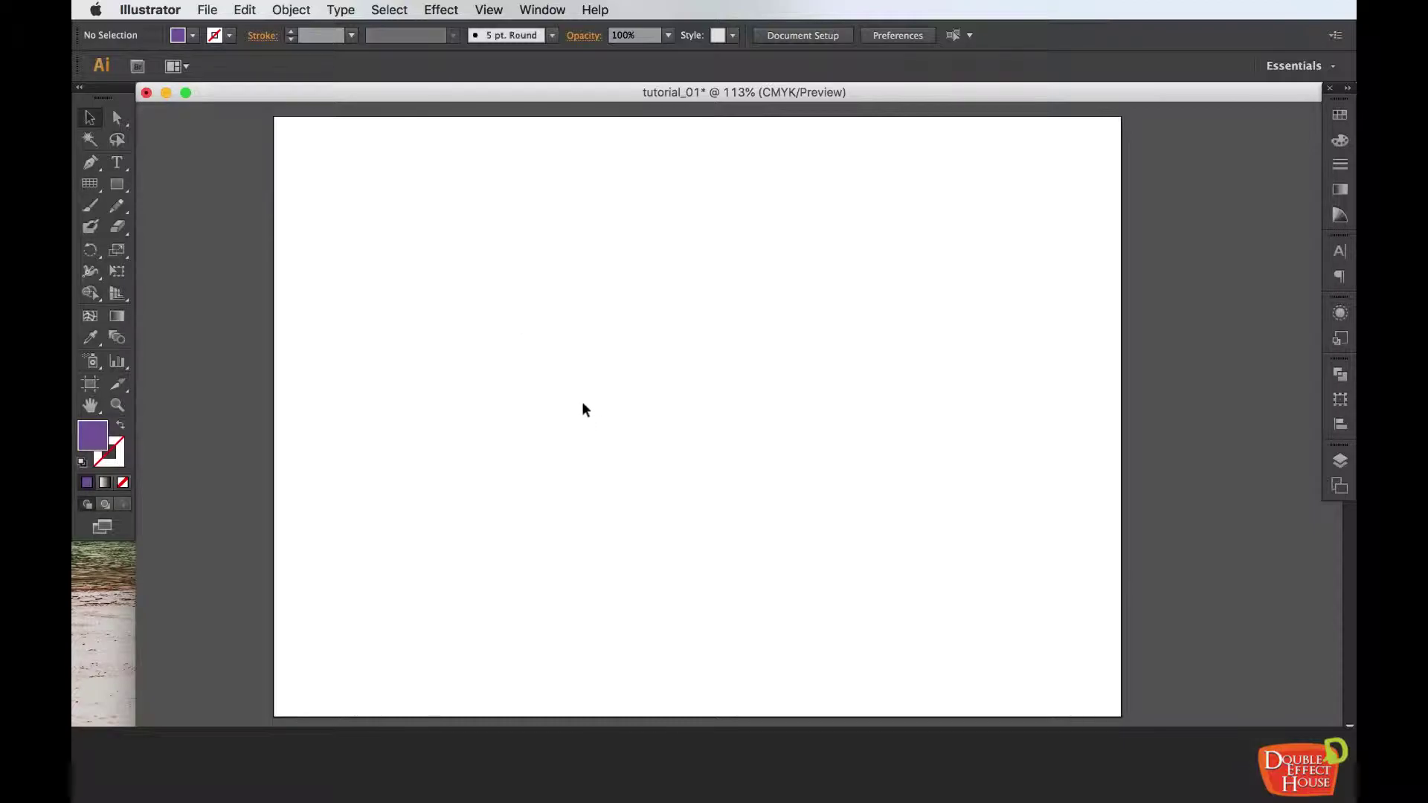
# Step: Draw a large purple hexagon with the Polygon Tool and drag it to the artboard centre
pyautogui.click(124, 187)
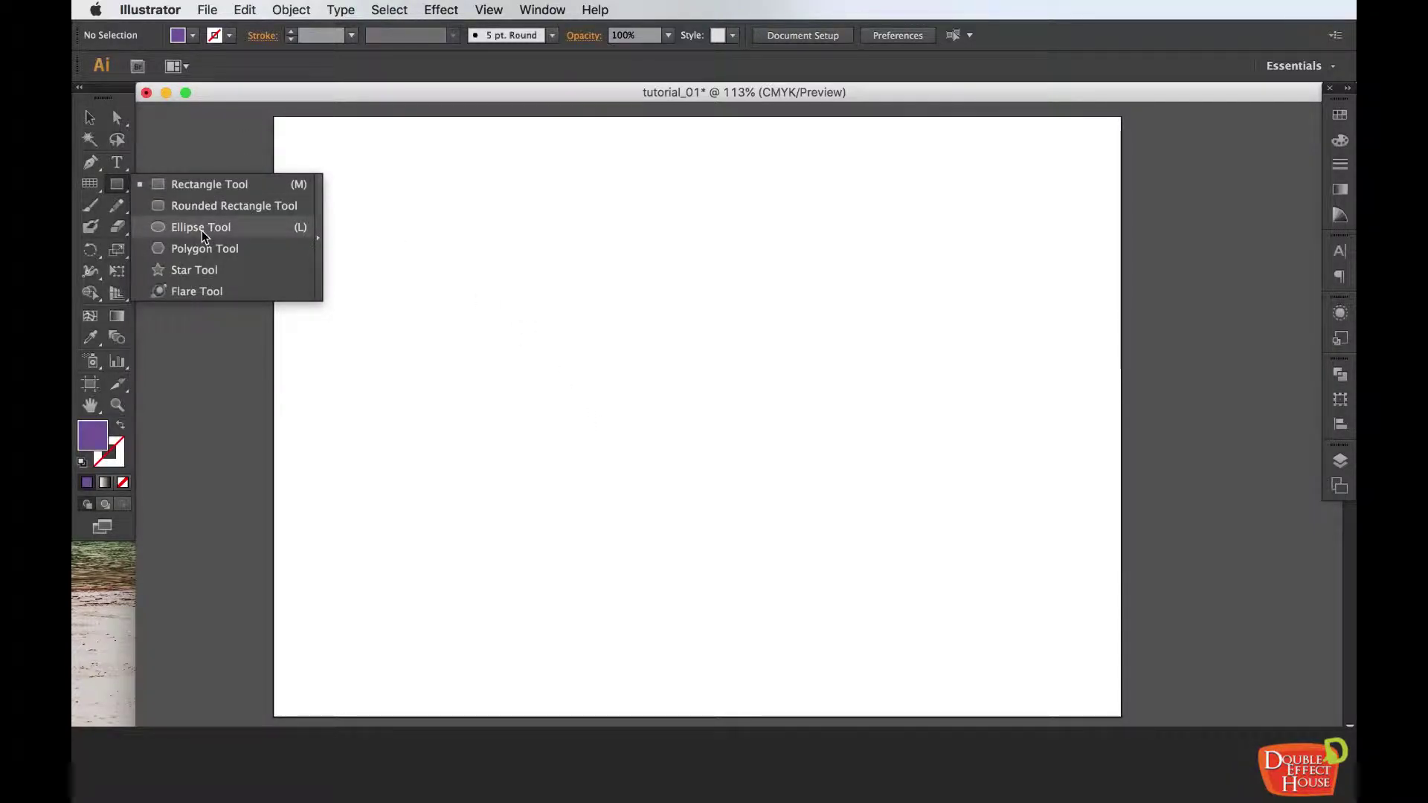
pyautogui.click(204, 250)
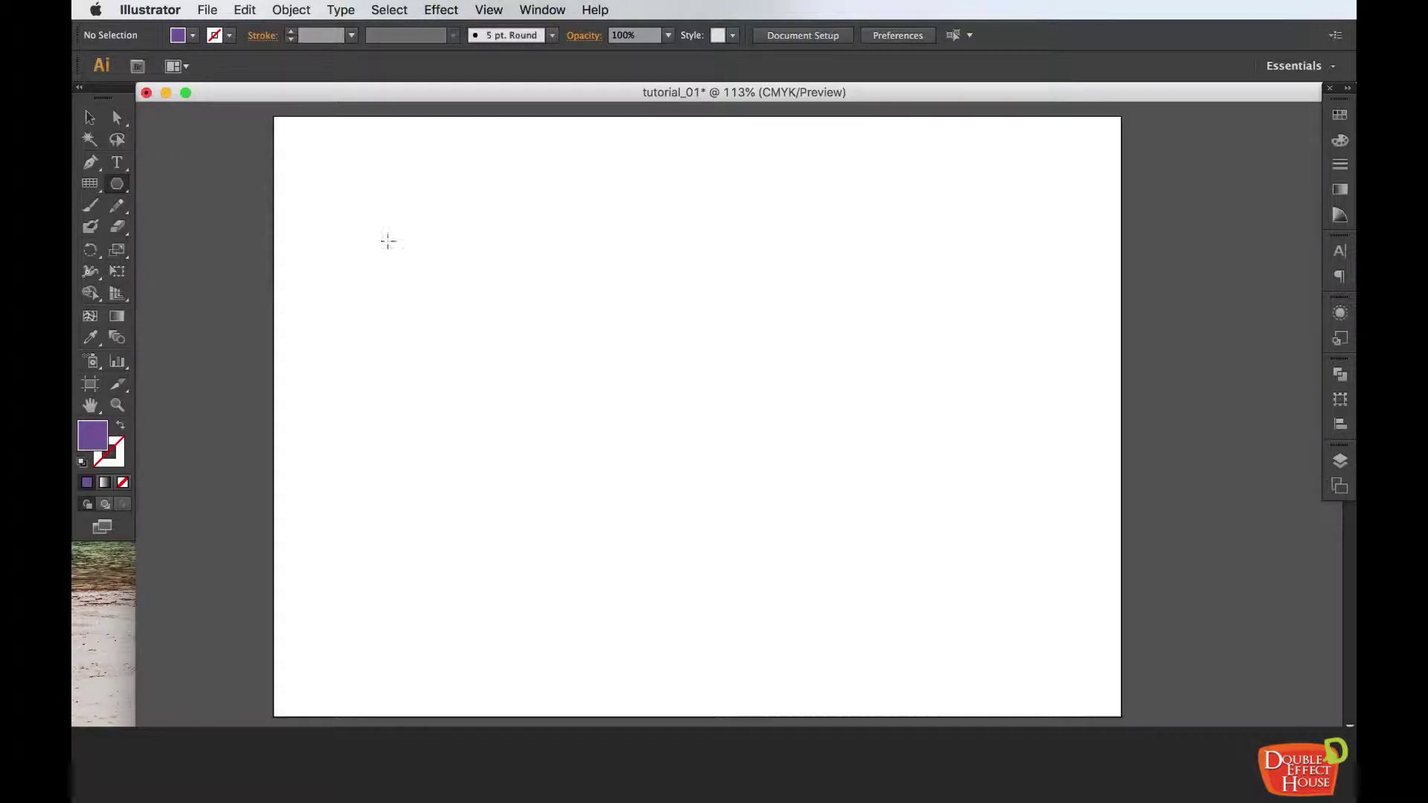
pyautogui.moveTo(452, 168); pyautogui.dragTo(676, 363)
pyautogui.click(90, 116)
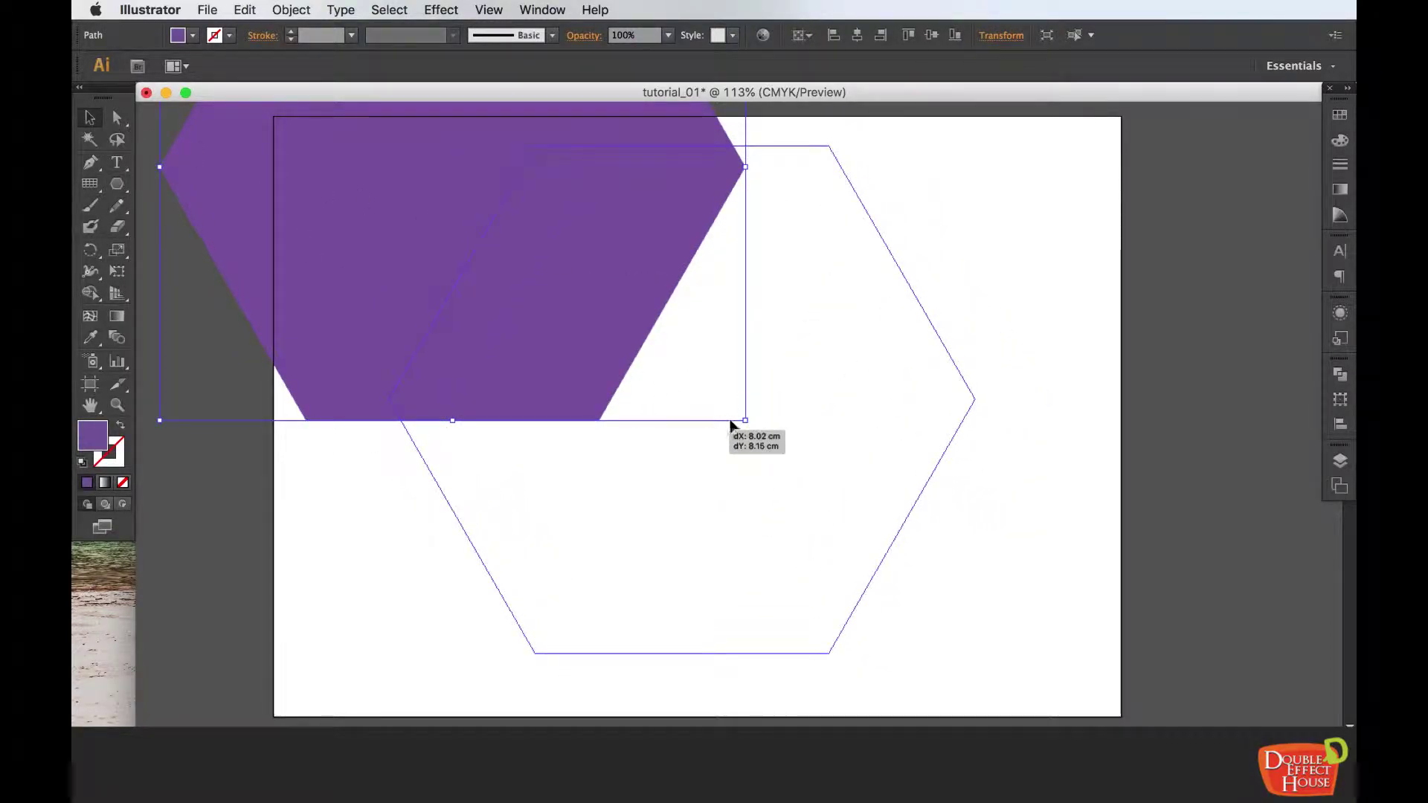
pyautogui.moveTo(472, 203); pyautogui.dragTo(732, 428)
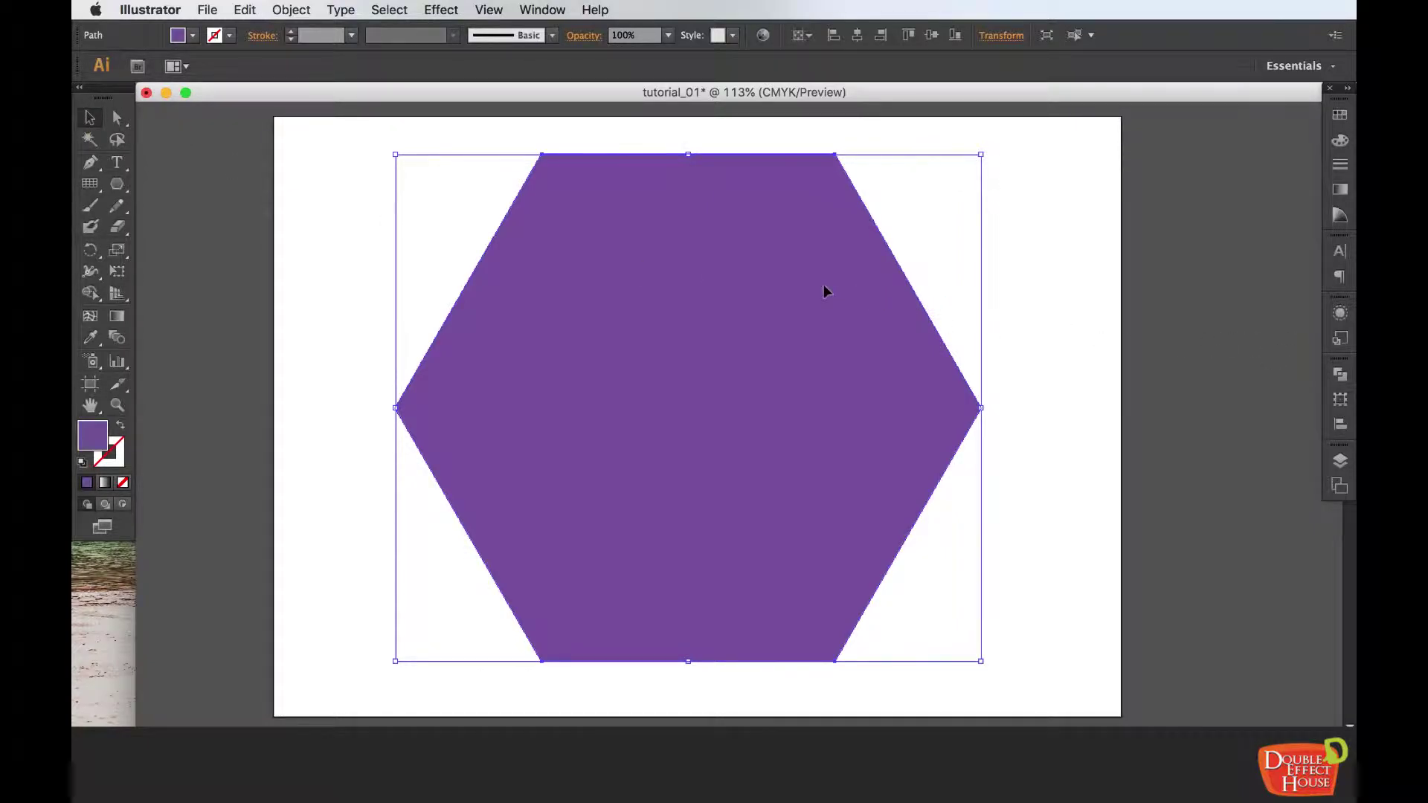
# Step: Show the Gradient panel from the Window menu and give the hexagon a white-to-black linear gradient
pyautogui.click(542, 10)
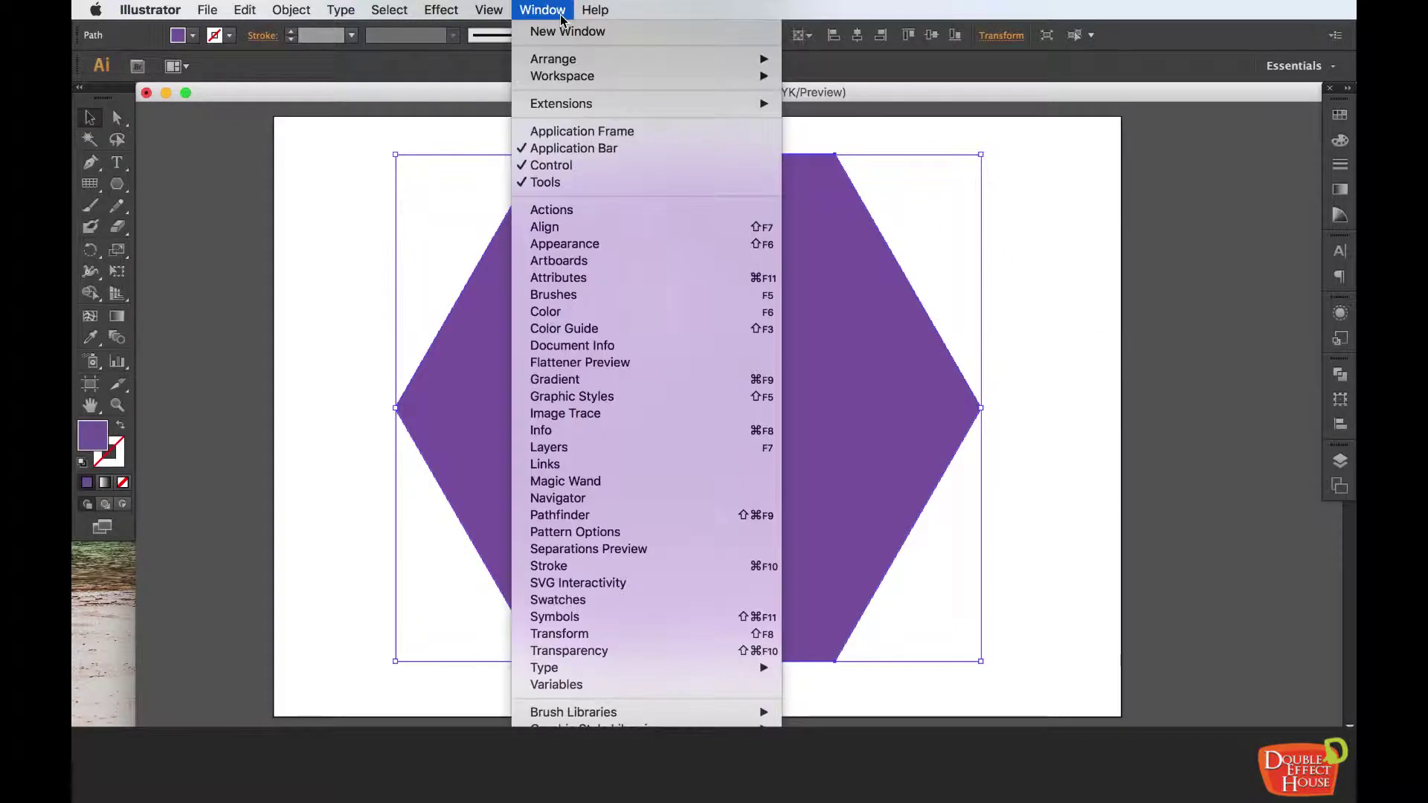
pyautogui.click(610, 380)
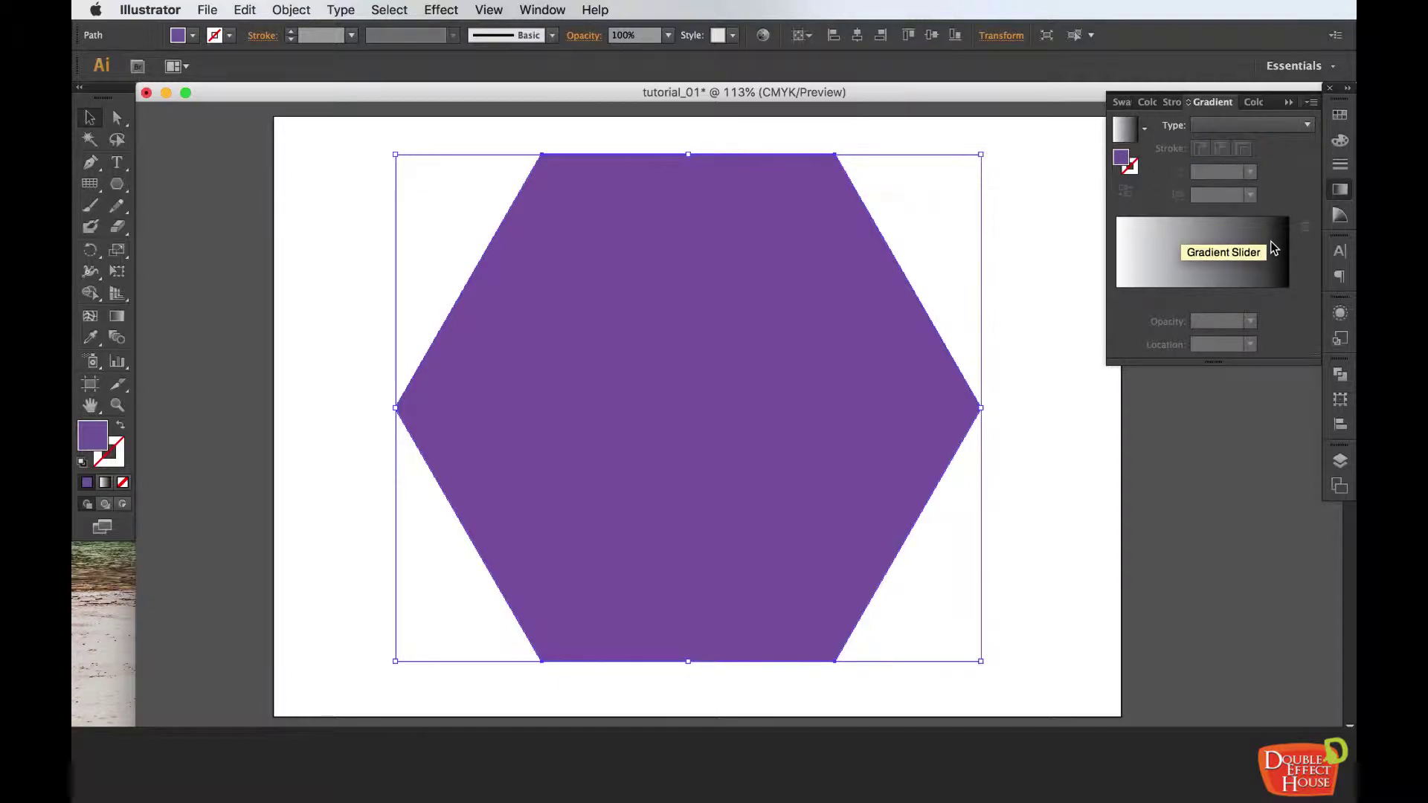
pyautogui.click(1128, 135)
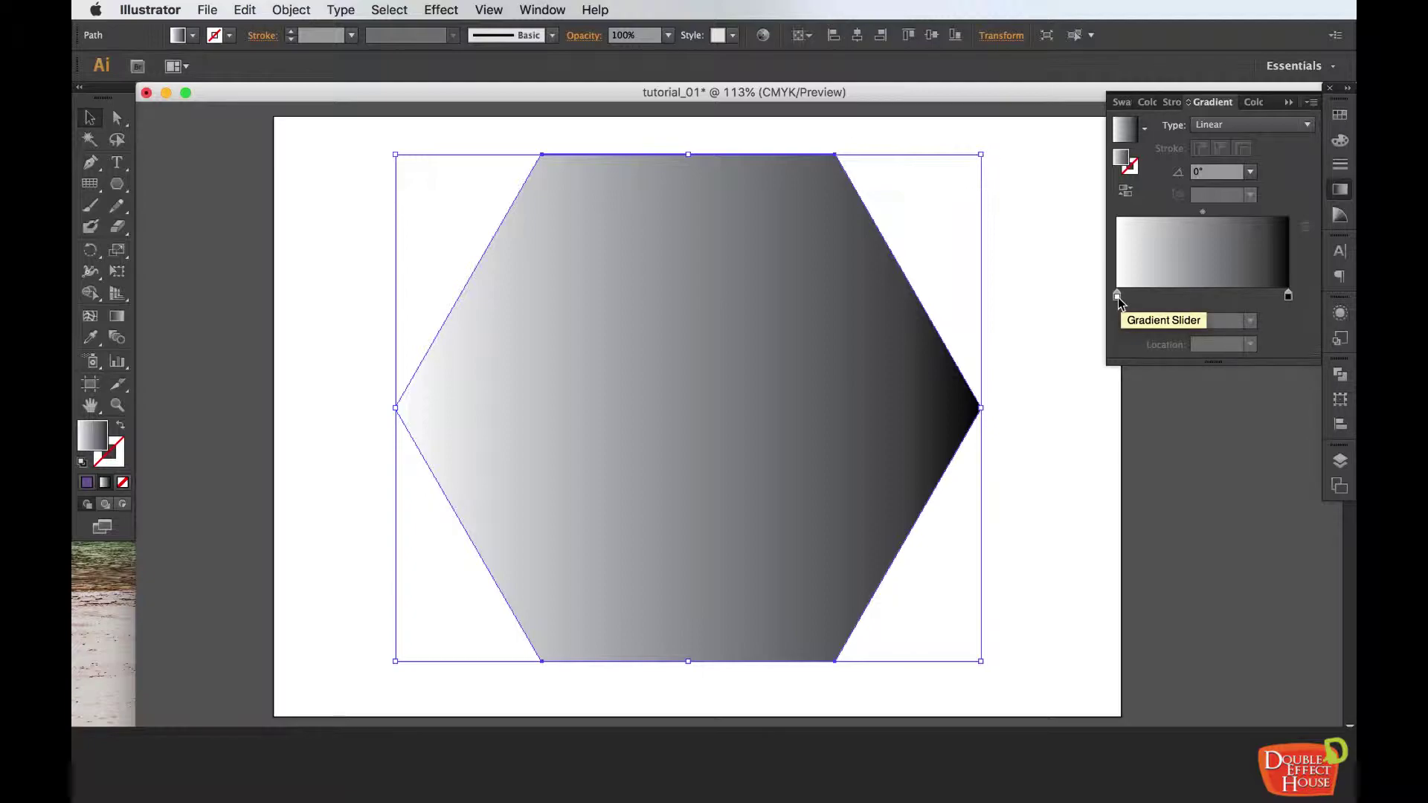
# Step: Edit the left gradient stop's colour, trying green and then purple on the spectrum
pyautogui.doubleClick(1117, 298)
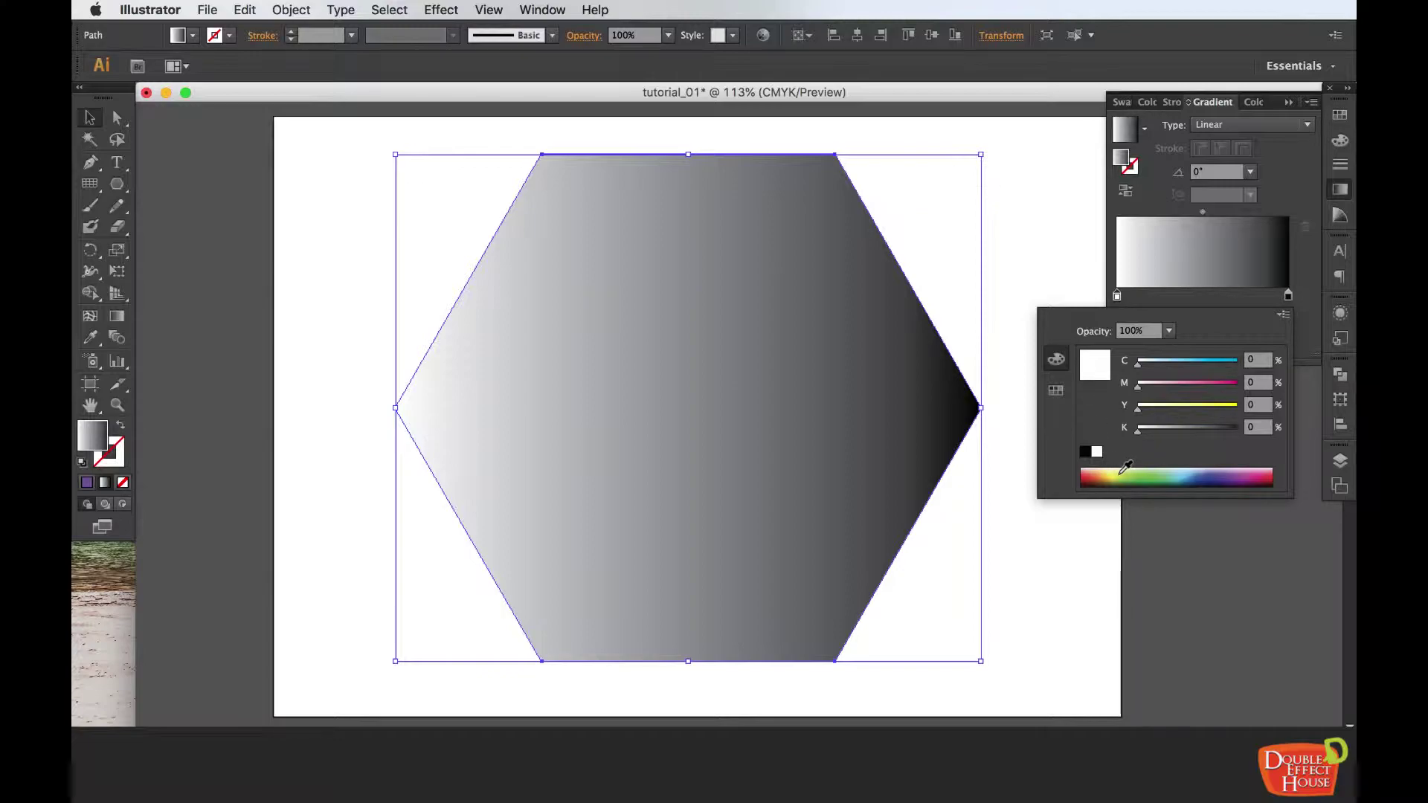
pyautogui.moveTo(1124, 474); pyautogui.dragTo(1160, 474)
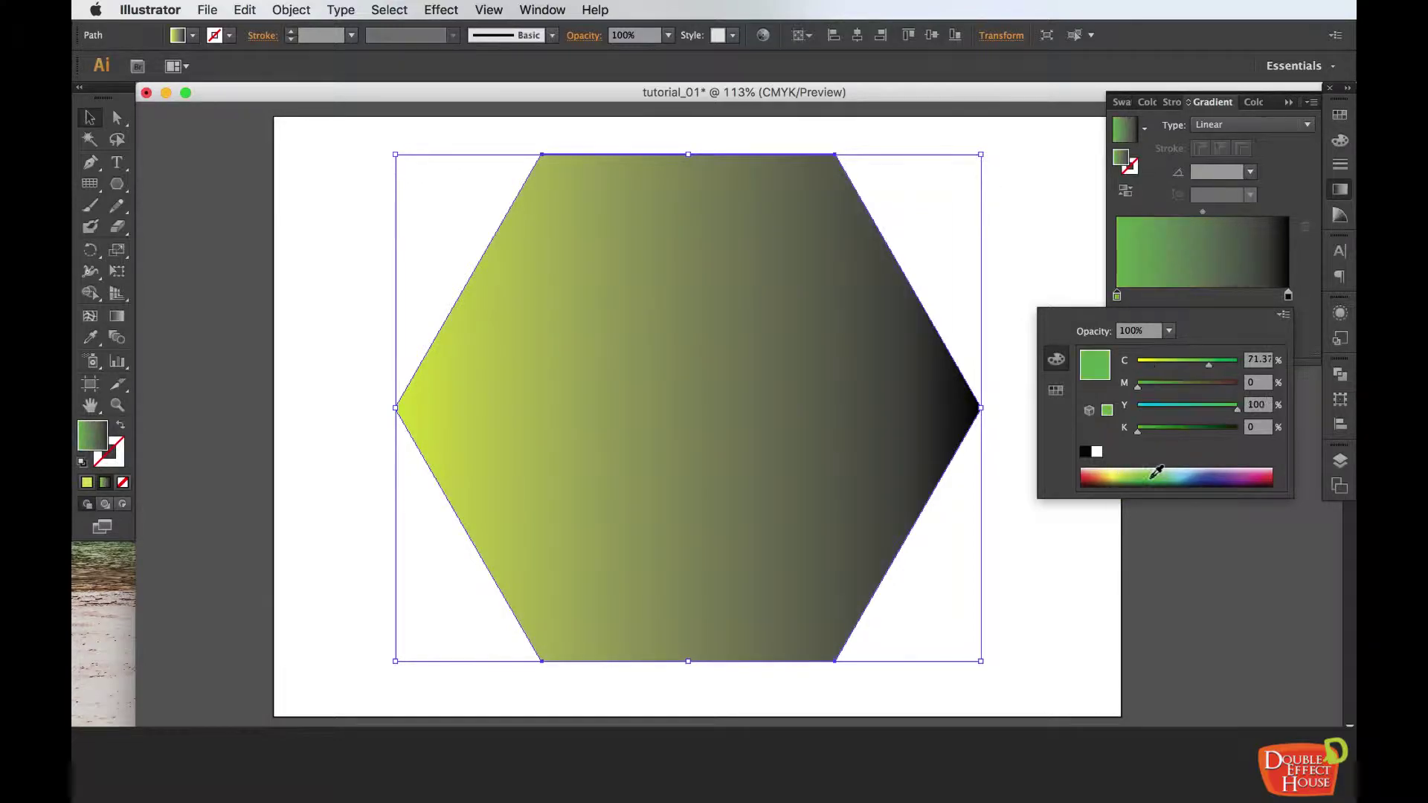
pyautogui.click(1222, 474)
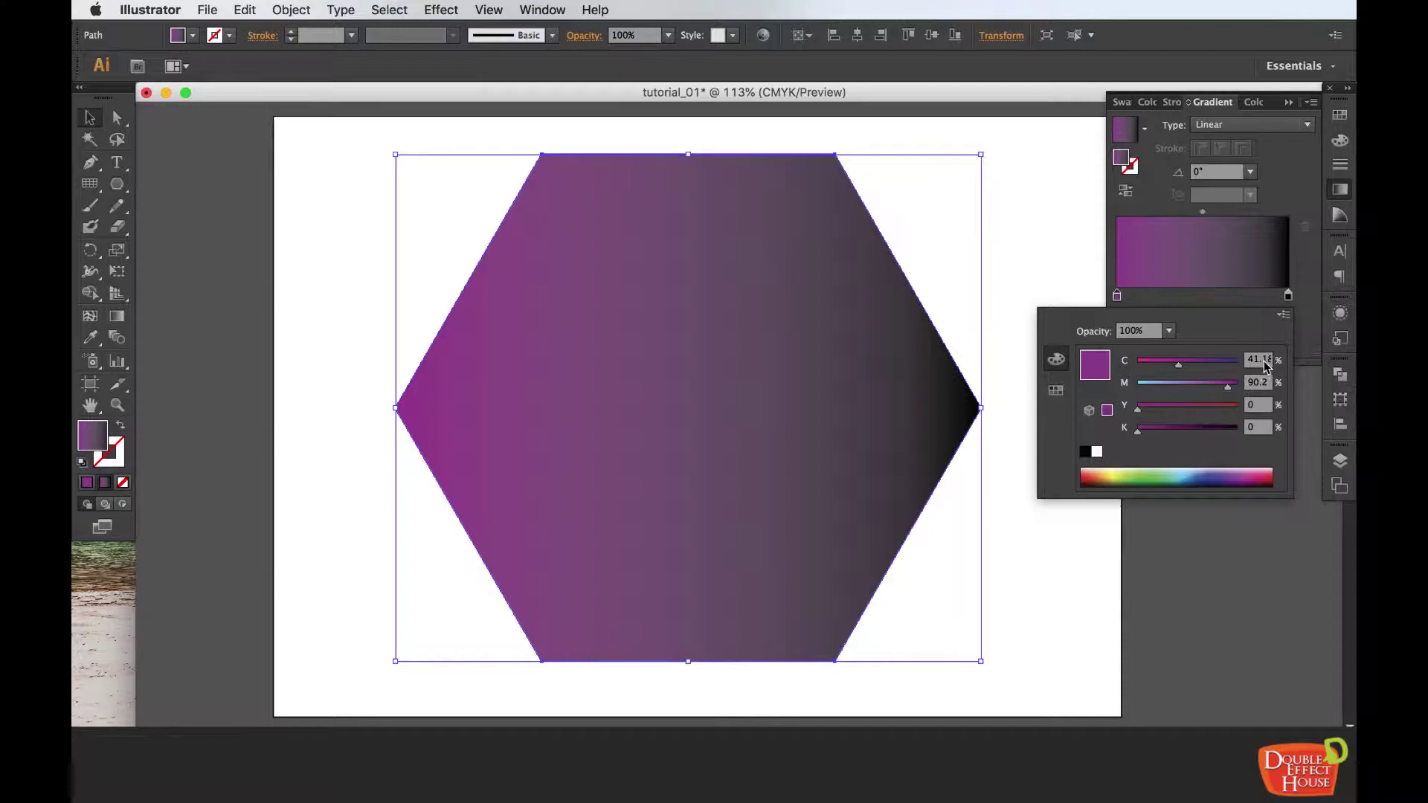
# Step: Switch the stop's colour sliders to RGB and then back to CMYK
pyautogui.click(1283, 316)
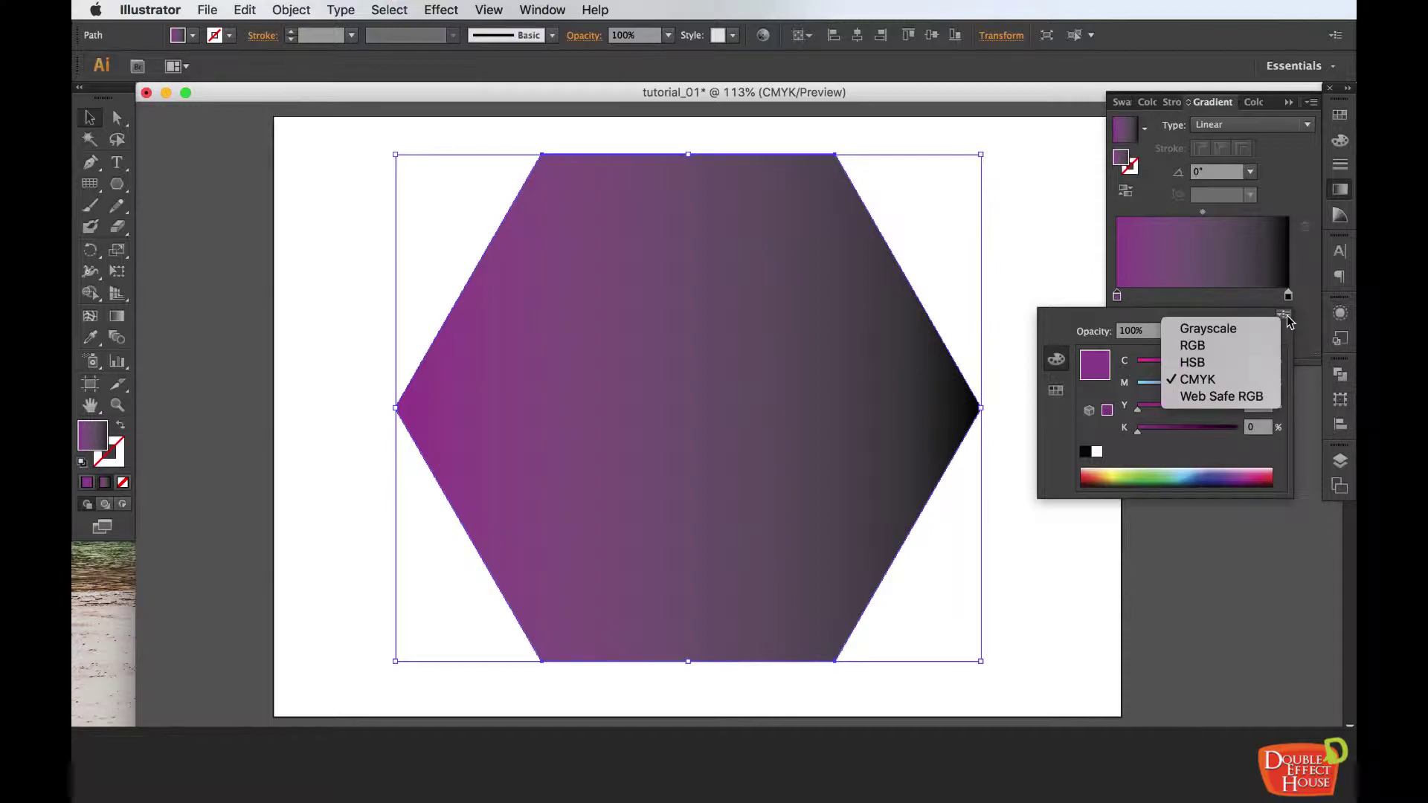
pyautogui.click(1264, 311)
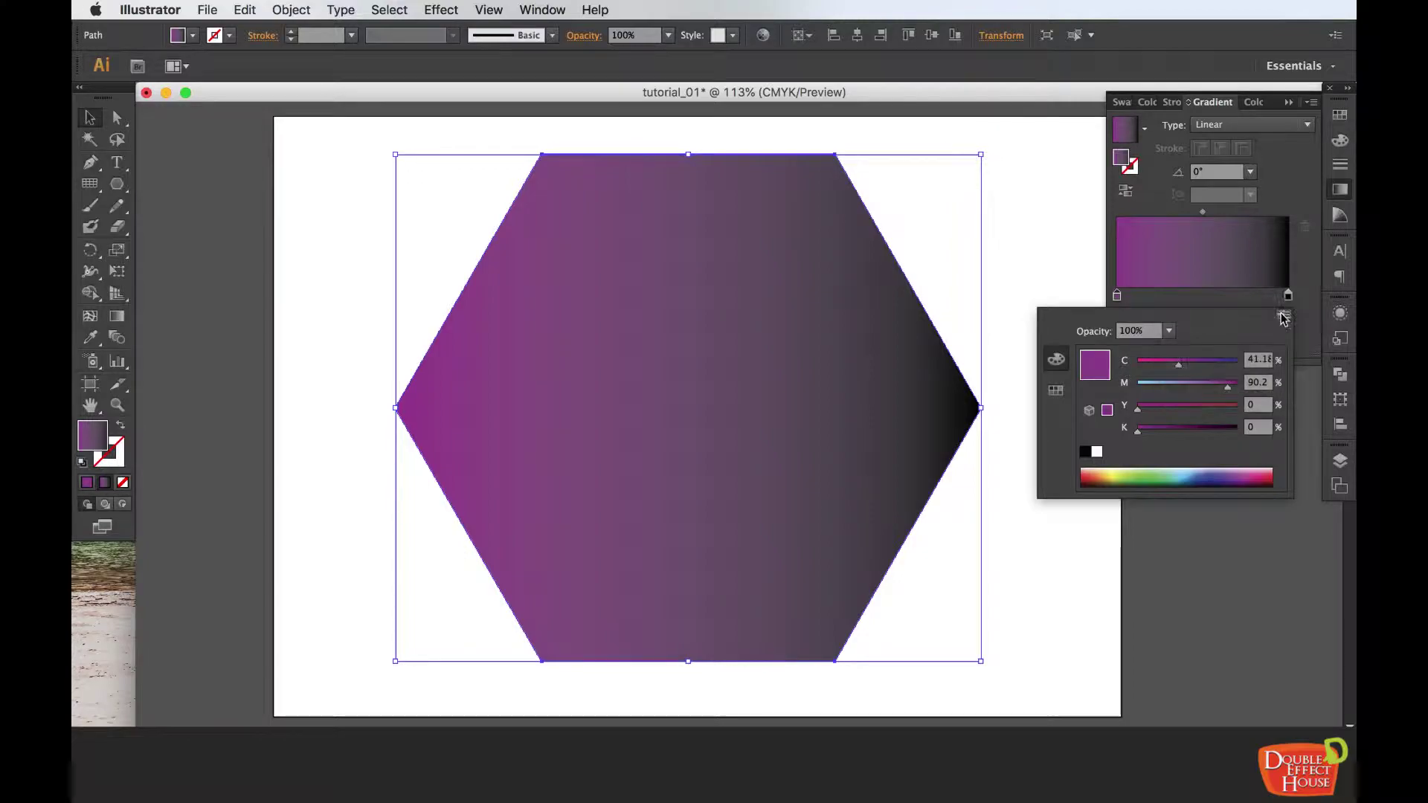
pyautogui.click(1284, 316)
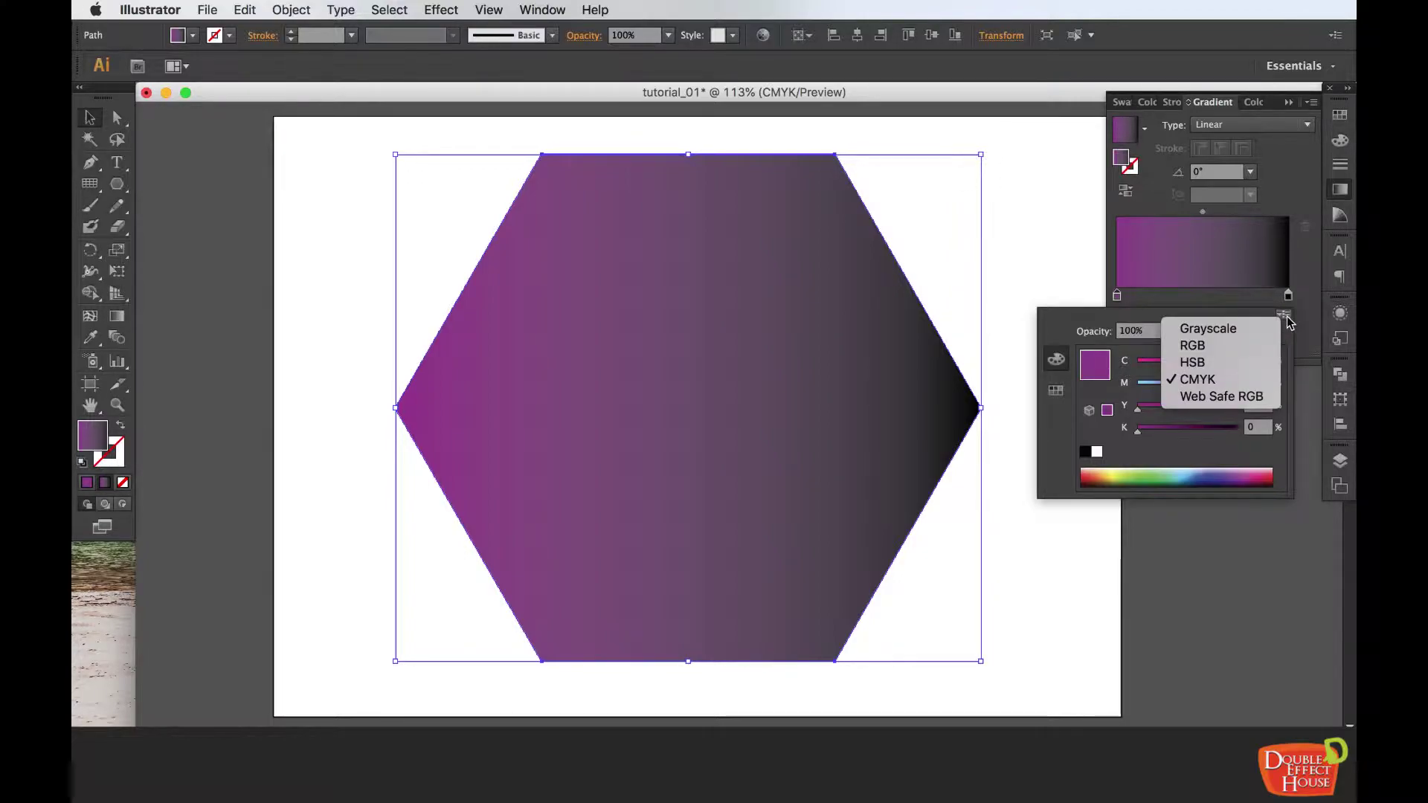
pyautogui.click(1233, 346)
pyautogui.click(1283, 313)
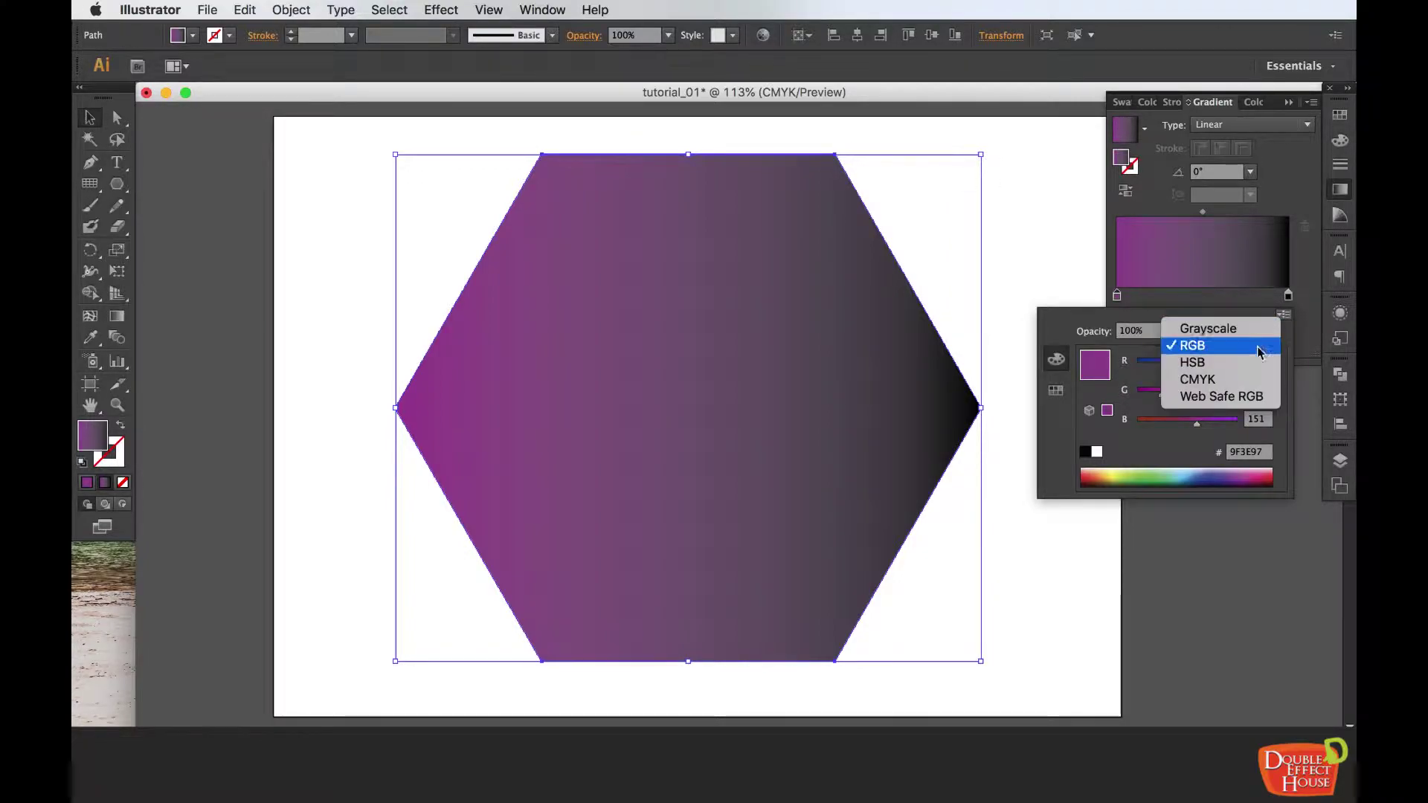
pyautogui.click(1233, 382)
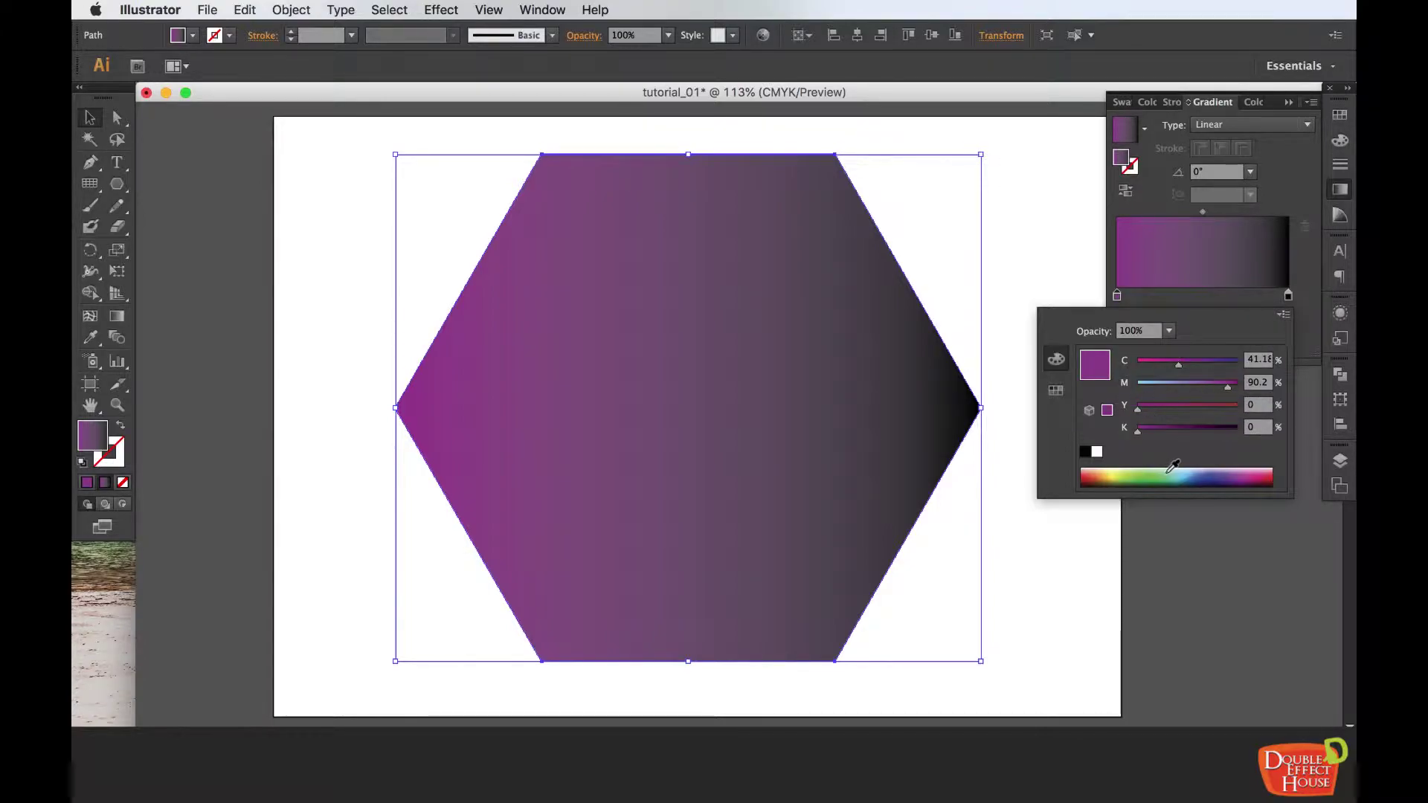
# Step: After trying green, blue and purple, set the left stop to magenta and close the popup
pyautogui.click(1137, 468)
pyautogui.click(1203, 469)
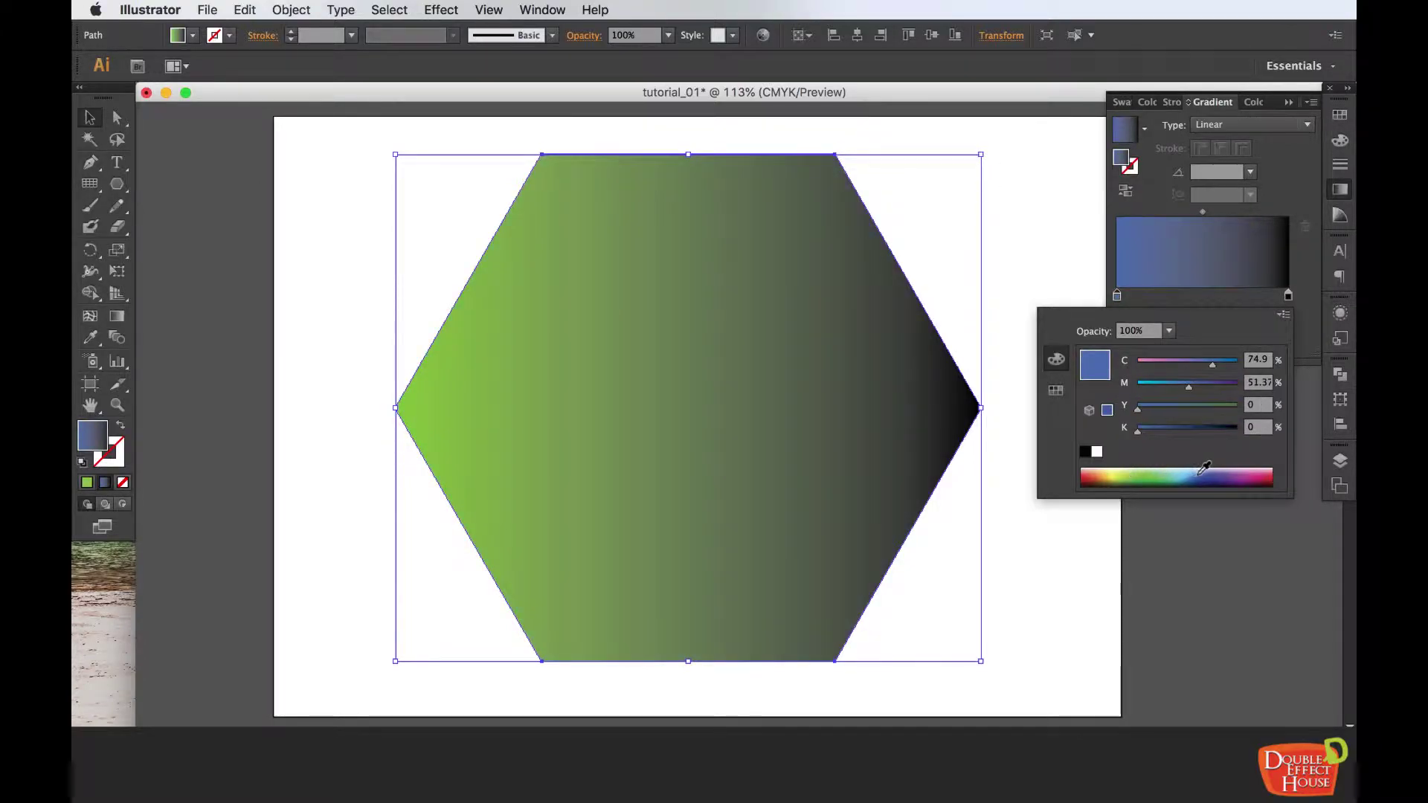
pyautogui.click(1232, 474)
pyautogui.click(1239, 471)
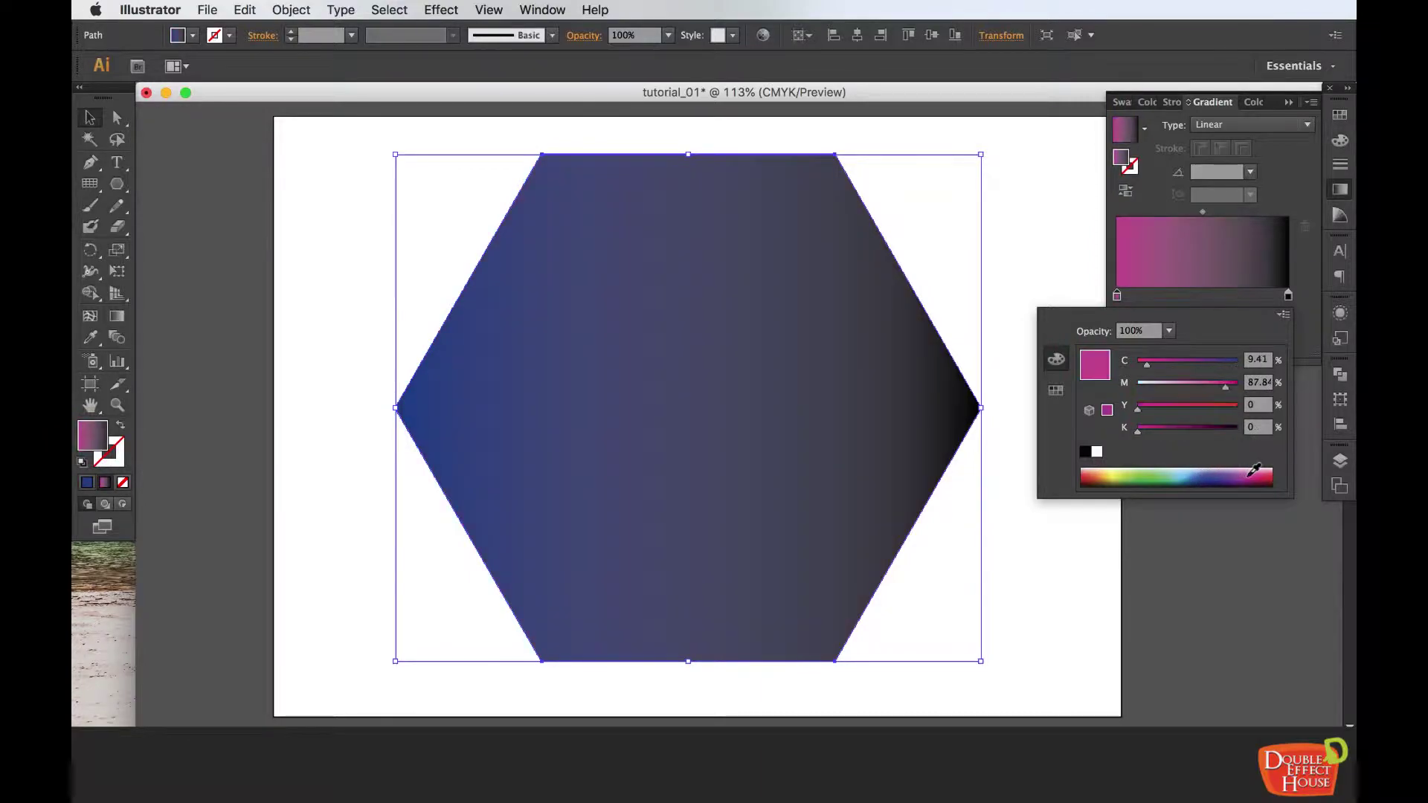
pyautogui.click(1305, 302)
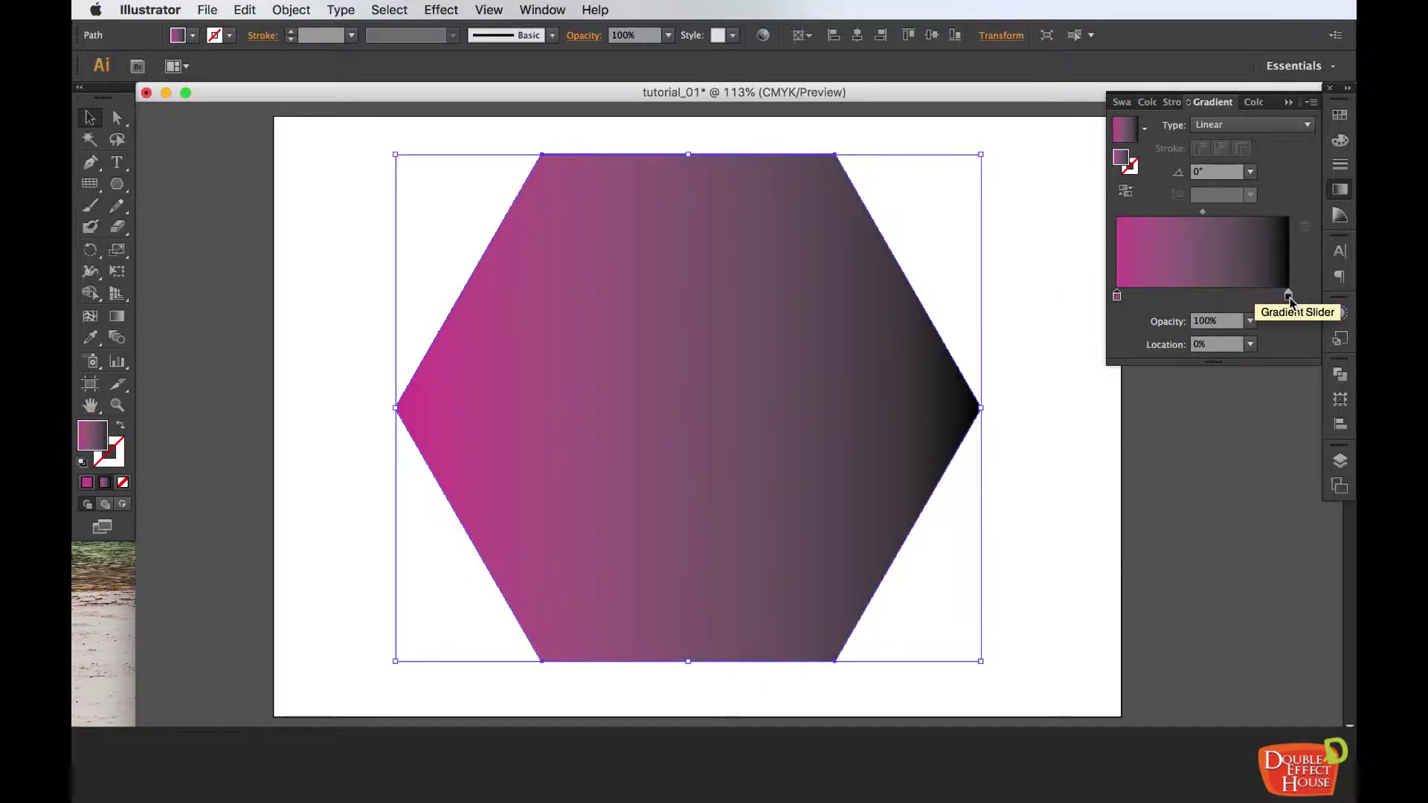
# Step: Change the right gradient stop from black to indigo, then close its colour popup
pyautogui.doubleClick(1290, 298)
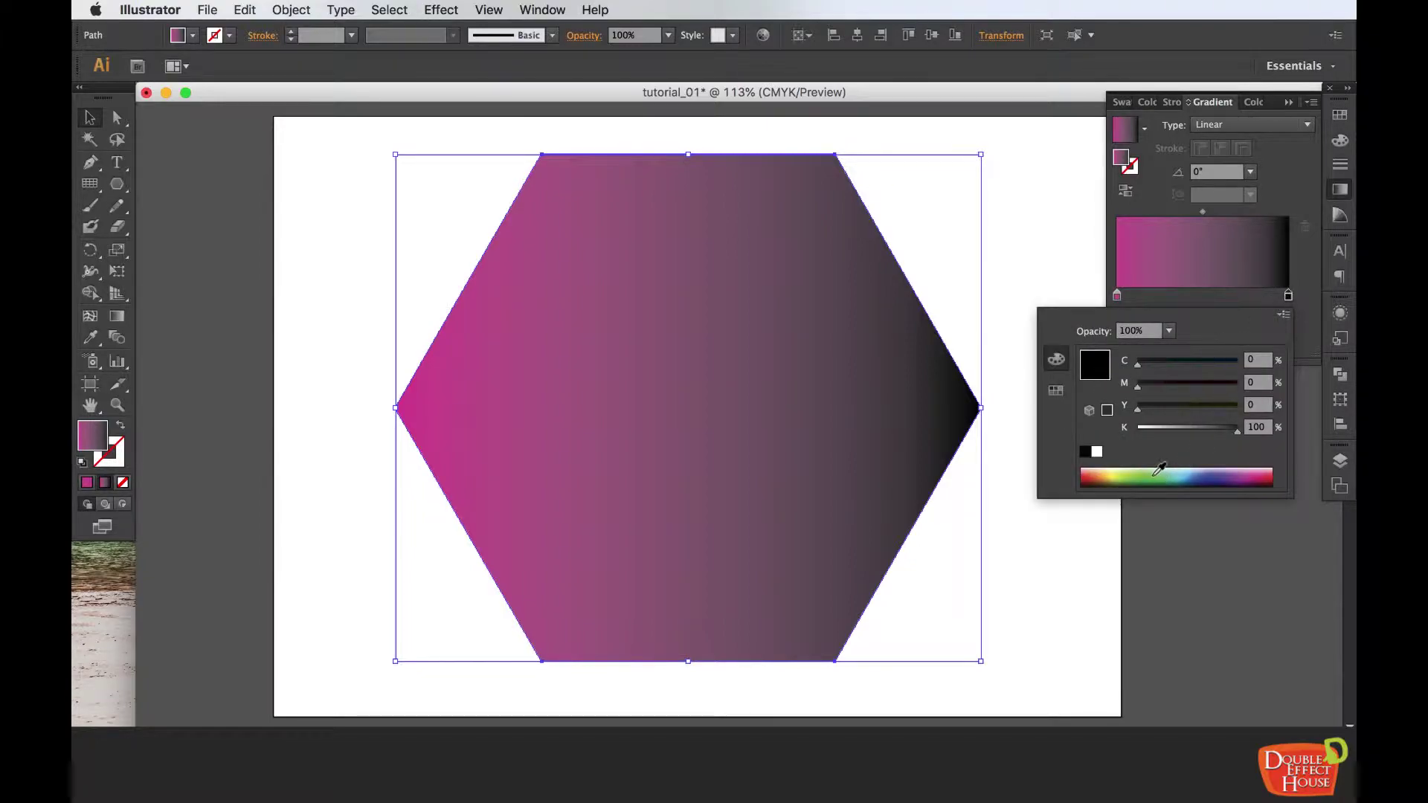
pyautogui.moveTo(1132, 472); pyautogui.dragTo(1107, 472)
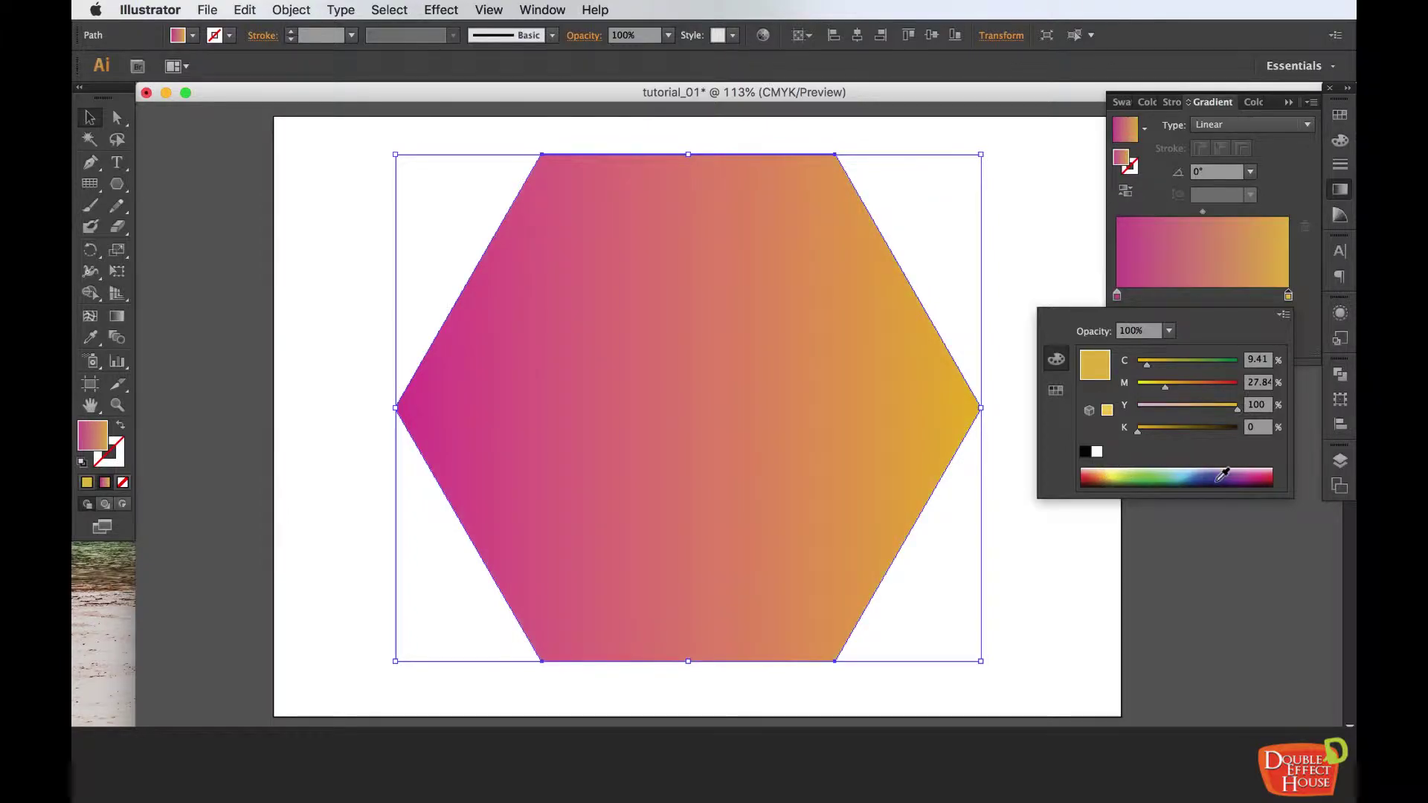
pyautogui.click(1249, 474)
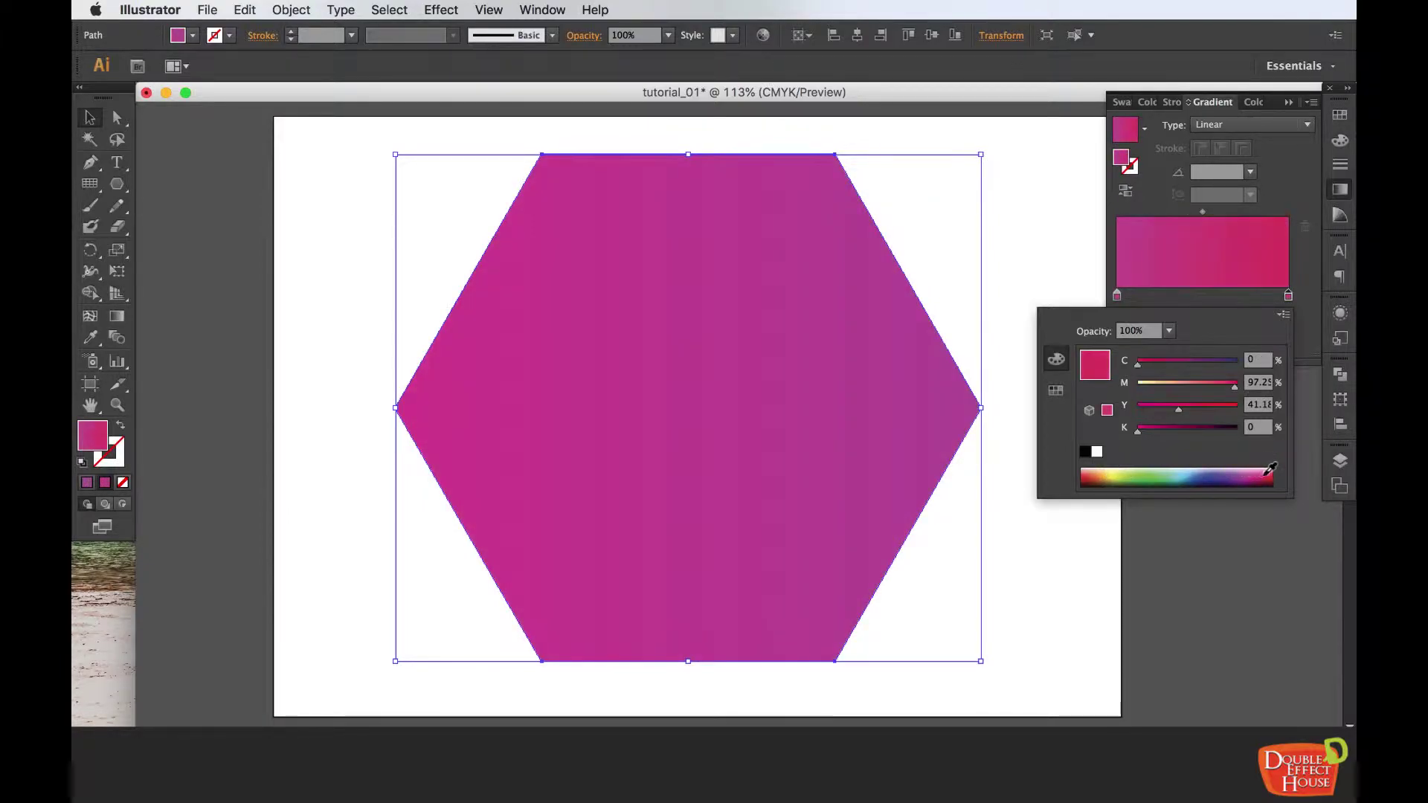
pyautogui.click(1210, 473)
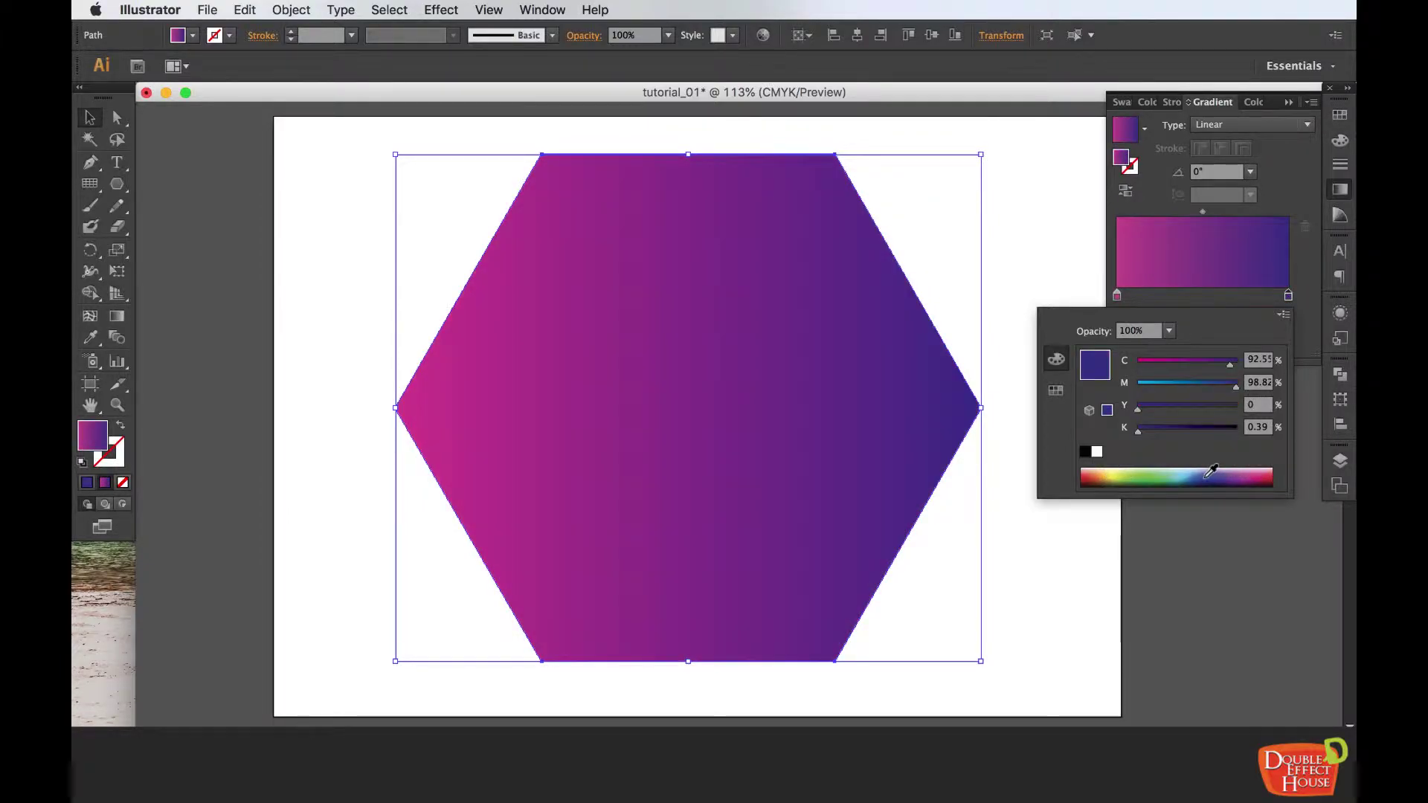
pyautogui.click(1314, 333)
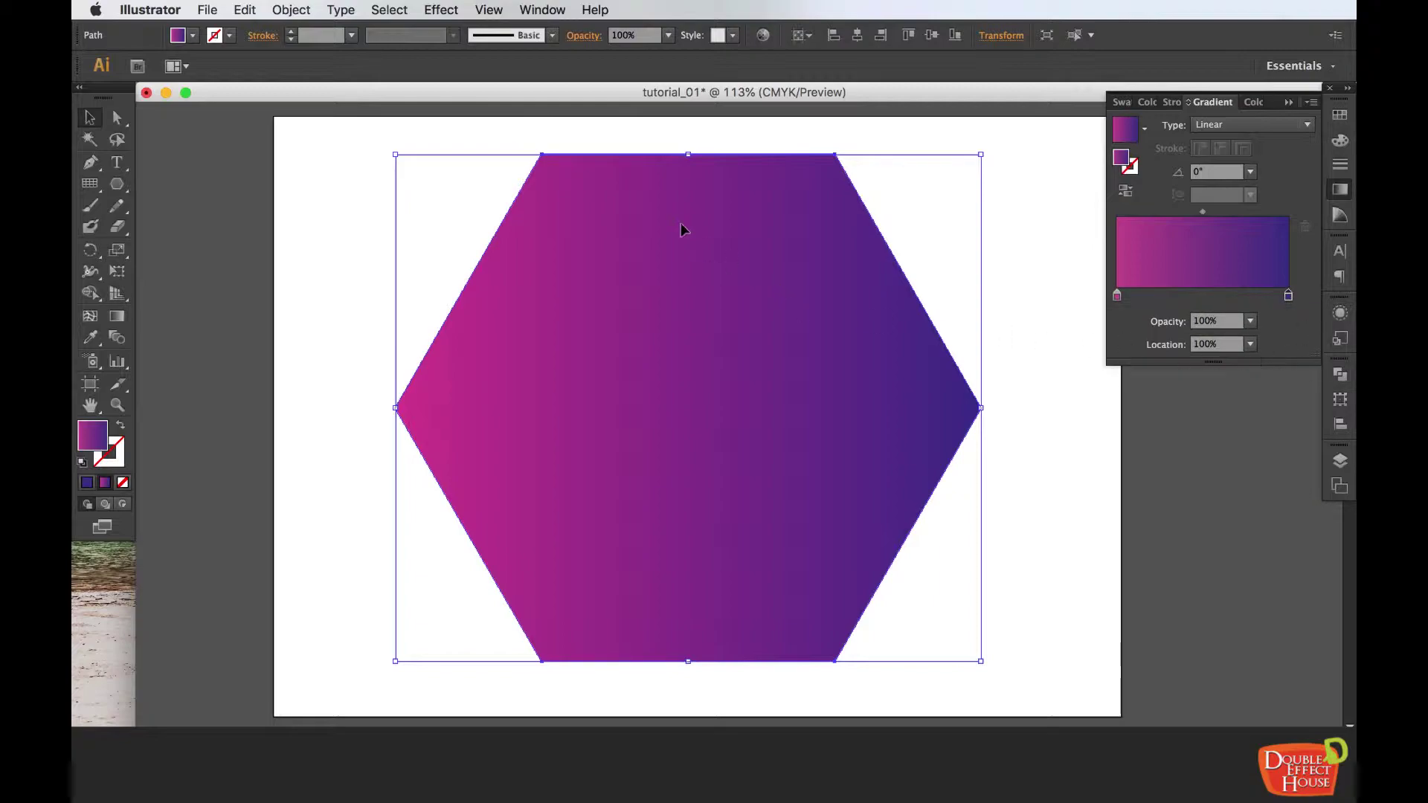
# Step: Try the angle presets -60°, -90°, 135°, 150° and -30°, settling on -120°
pyautogui.click(1251, 172)
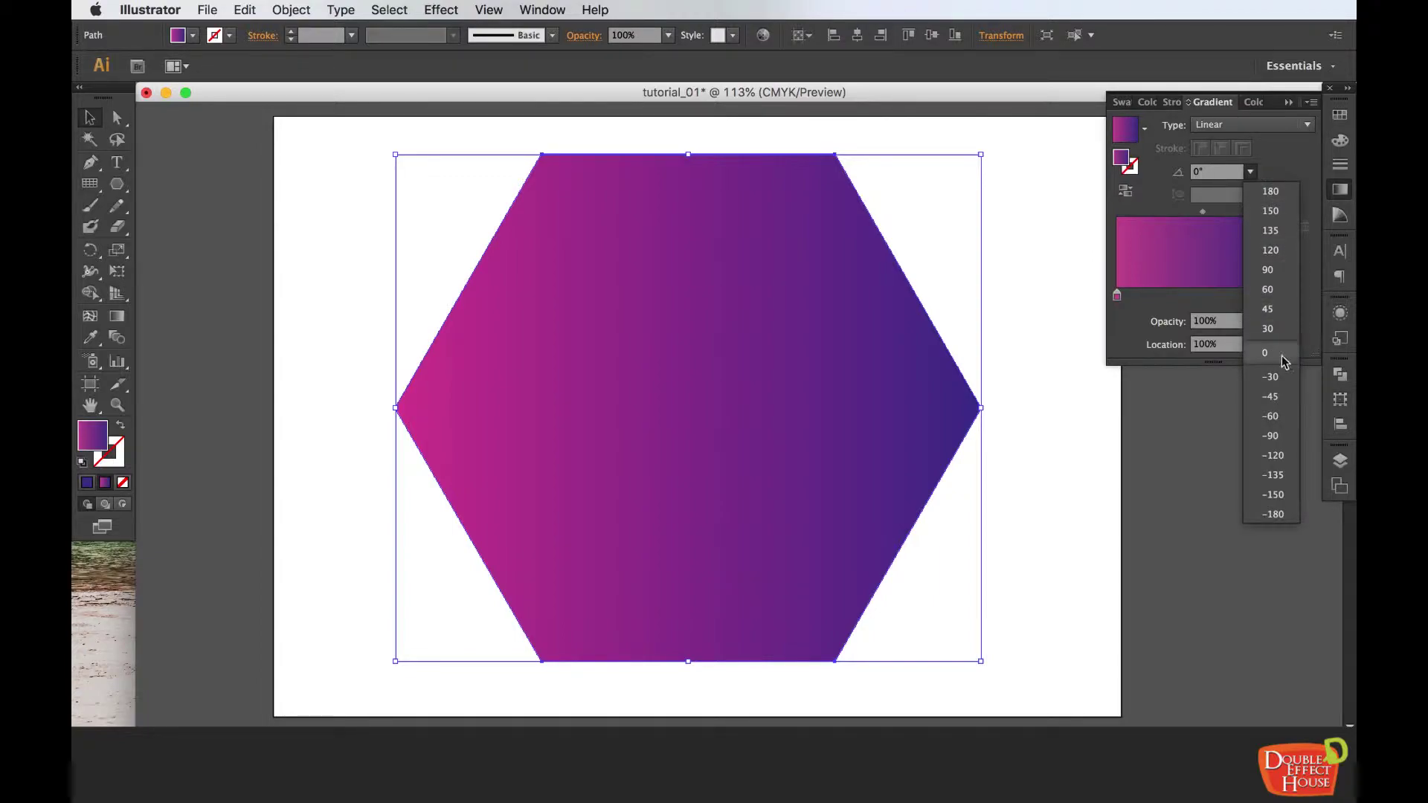
pyautogui.click(1271, 415)
pyautogui.click(1251, 172)
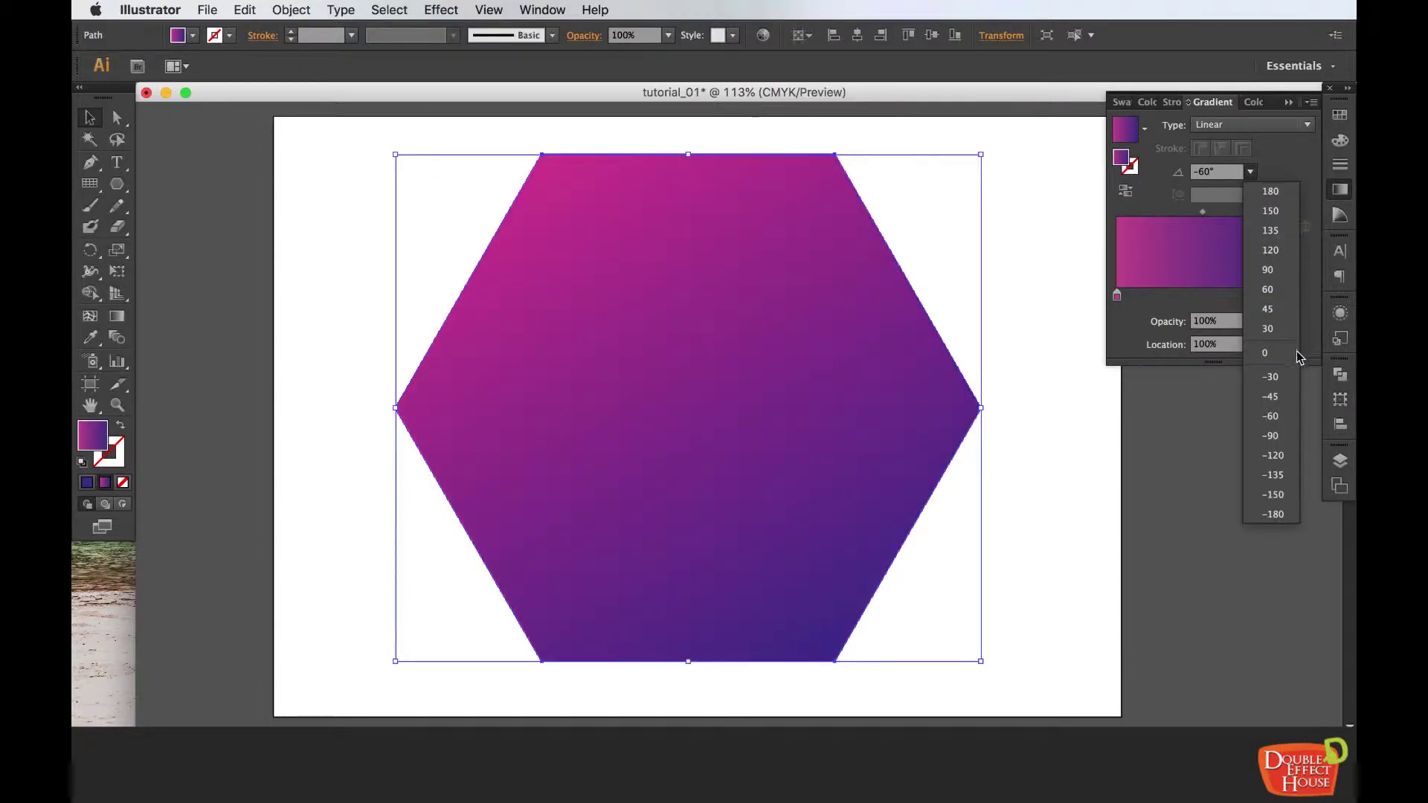
pyautogui.click(1271, 443)
pyautogui.click(1251, 173)
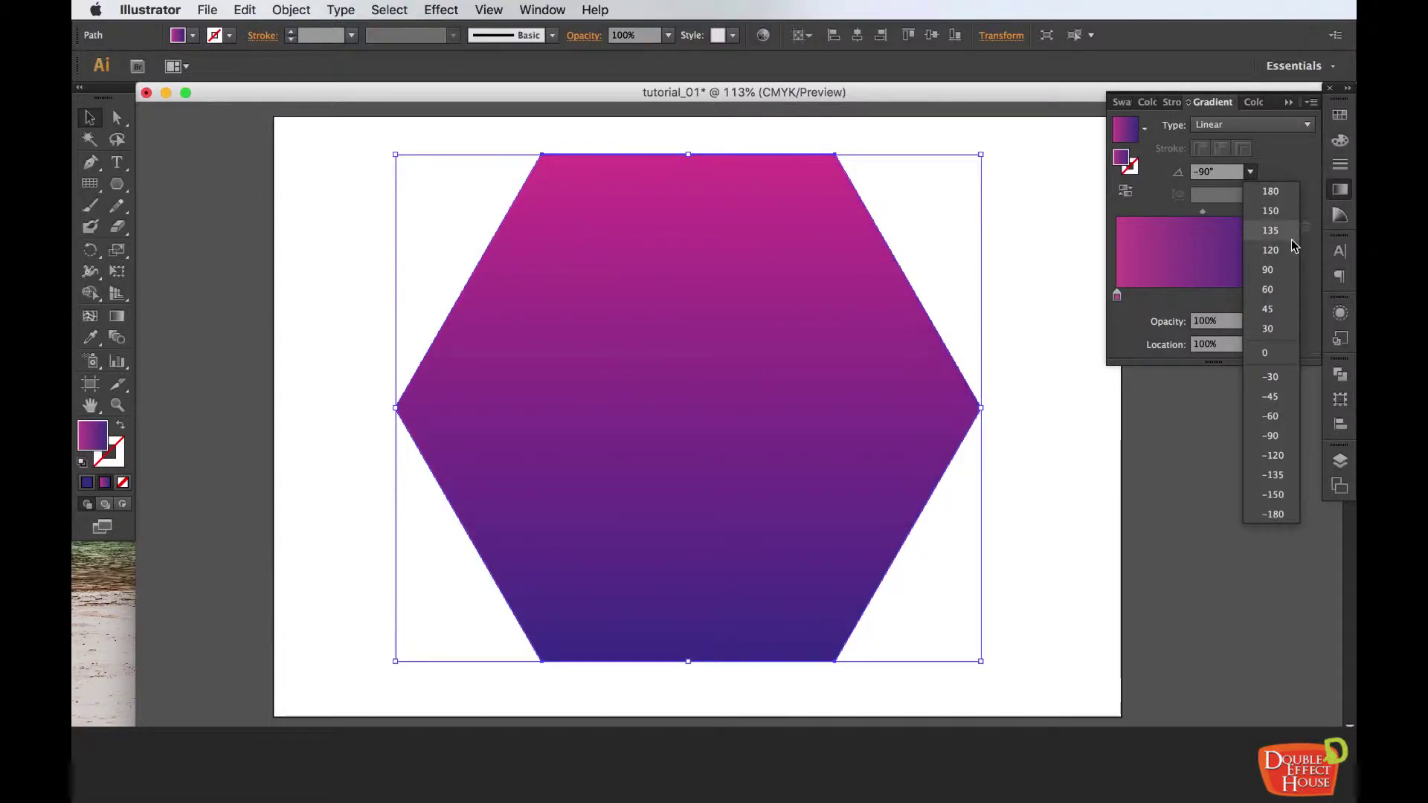
pyautogui.click(1284, 231)
pyautogui.click(1250, 172)
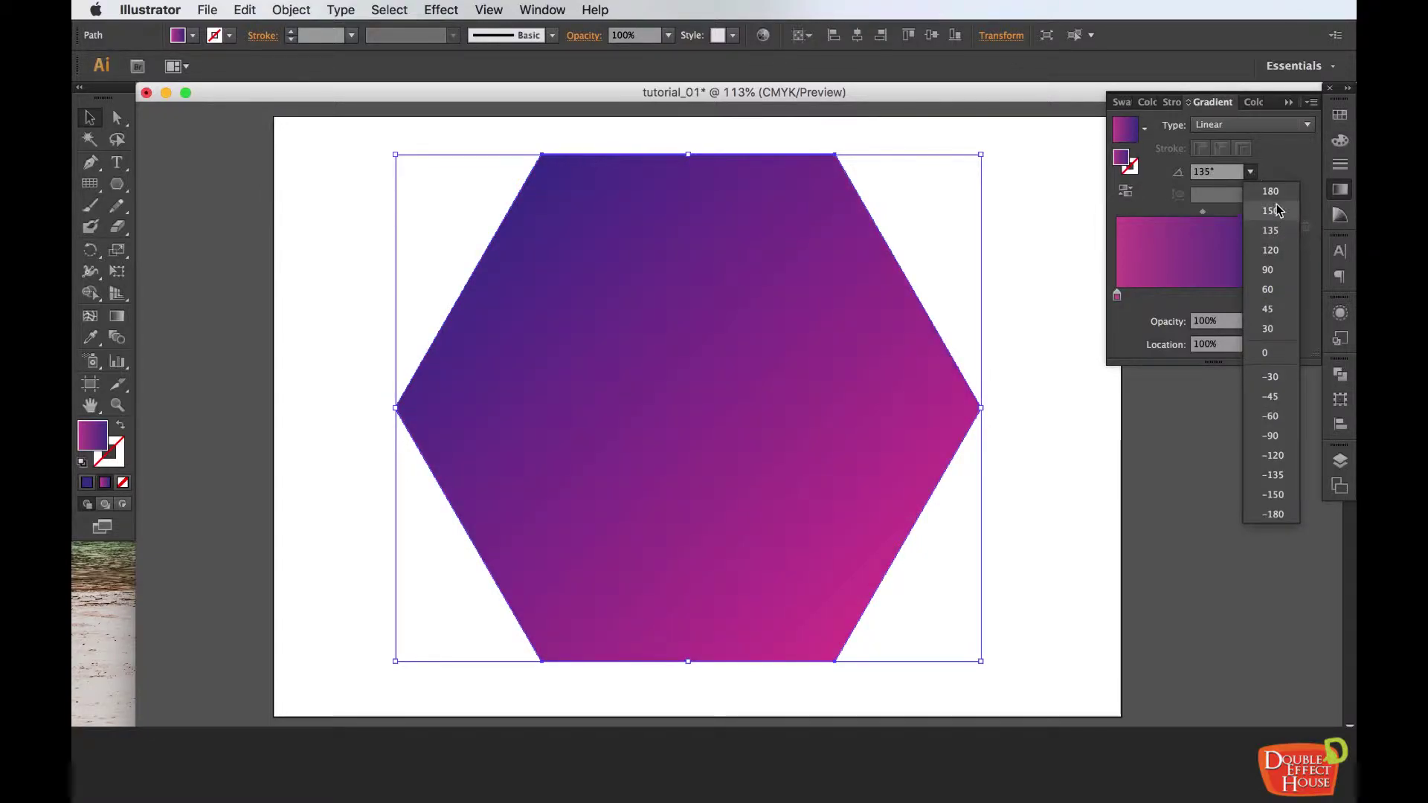
pyautogui.click(1271, 211)
pyautogui.click(1250, 171)
pyautogui.click(1272, 377)
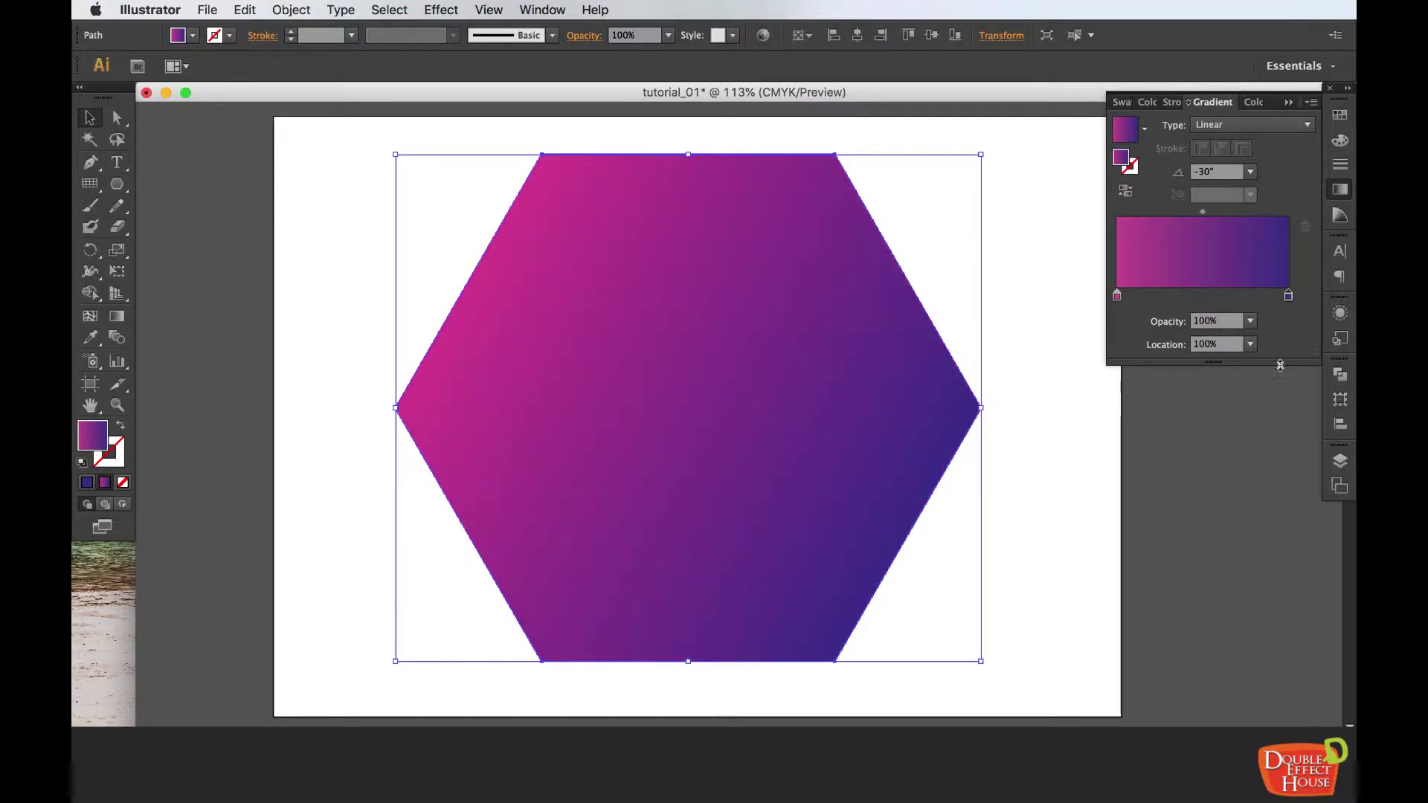
pyautogui.click(1251, 172)
pyautogui.click(1272, 463)
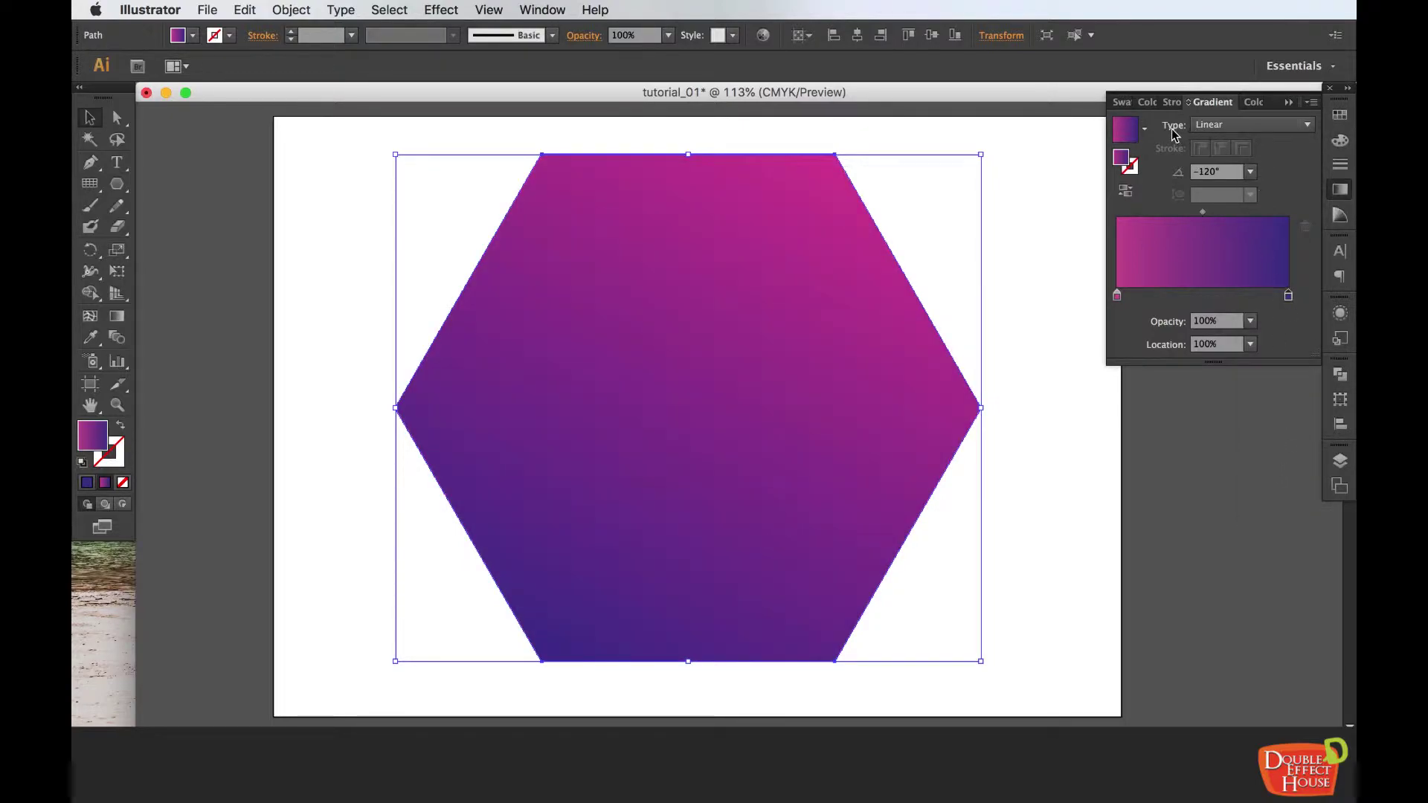
# Step: Switch the hexagon's gradient type to Radial, then back to Linear
pyautogui.click(1222, 124)
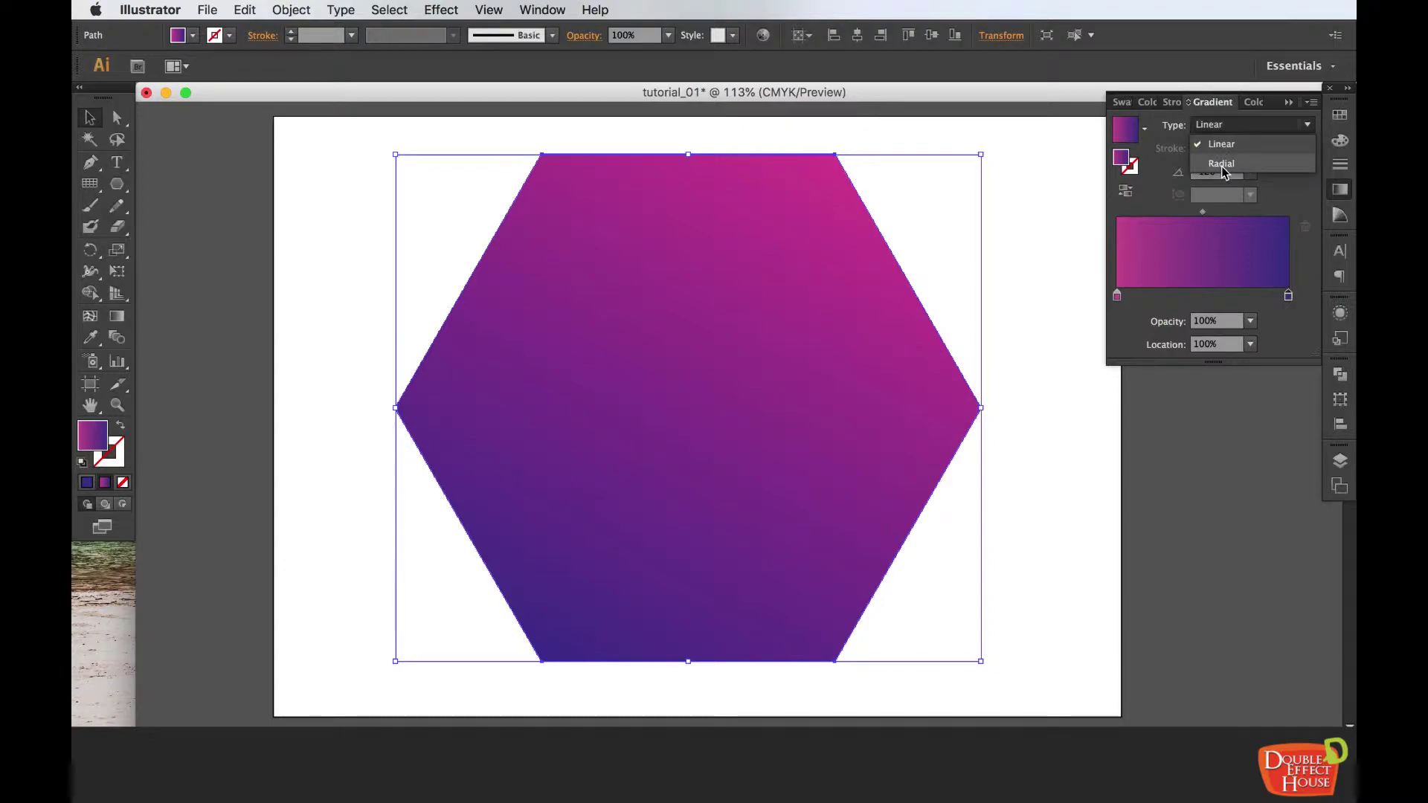
pyautogui.click(1222, 166)
pyautogui.click(1236, 126)
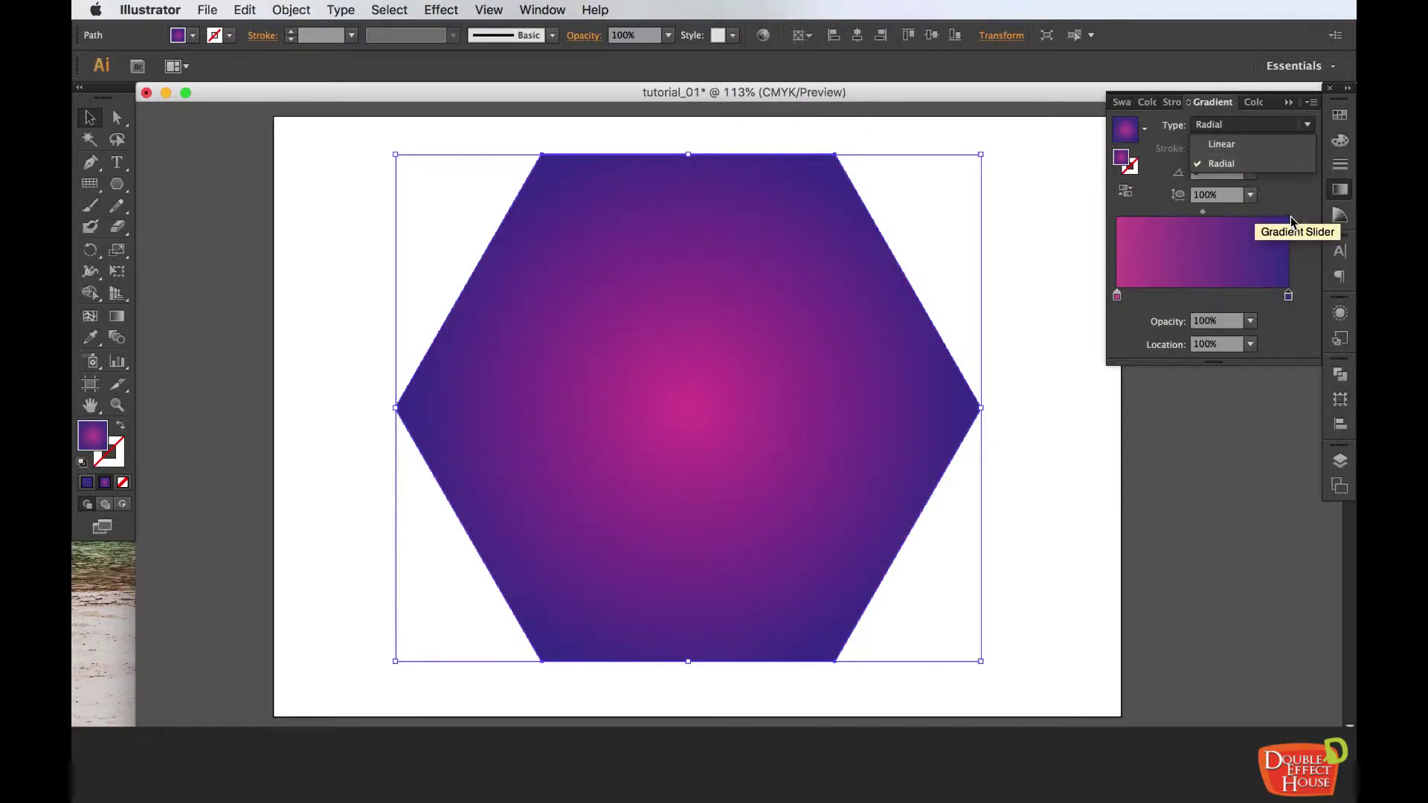
pyautogui.click(895, 342)
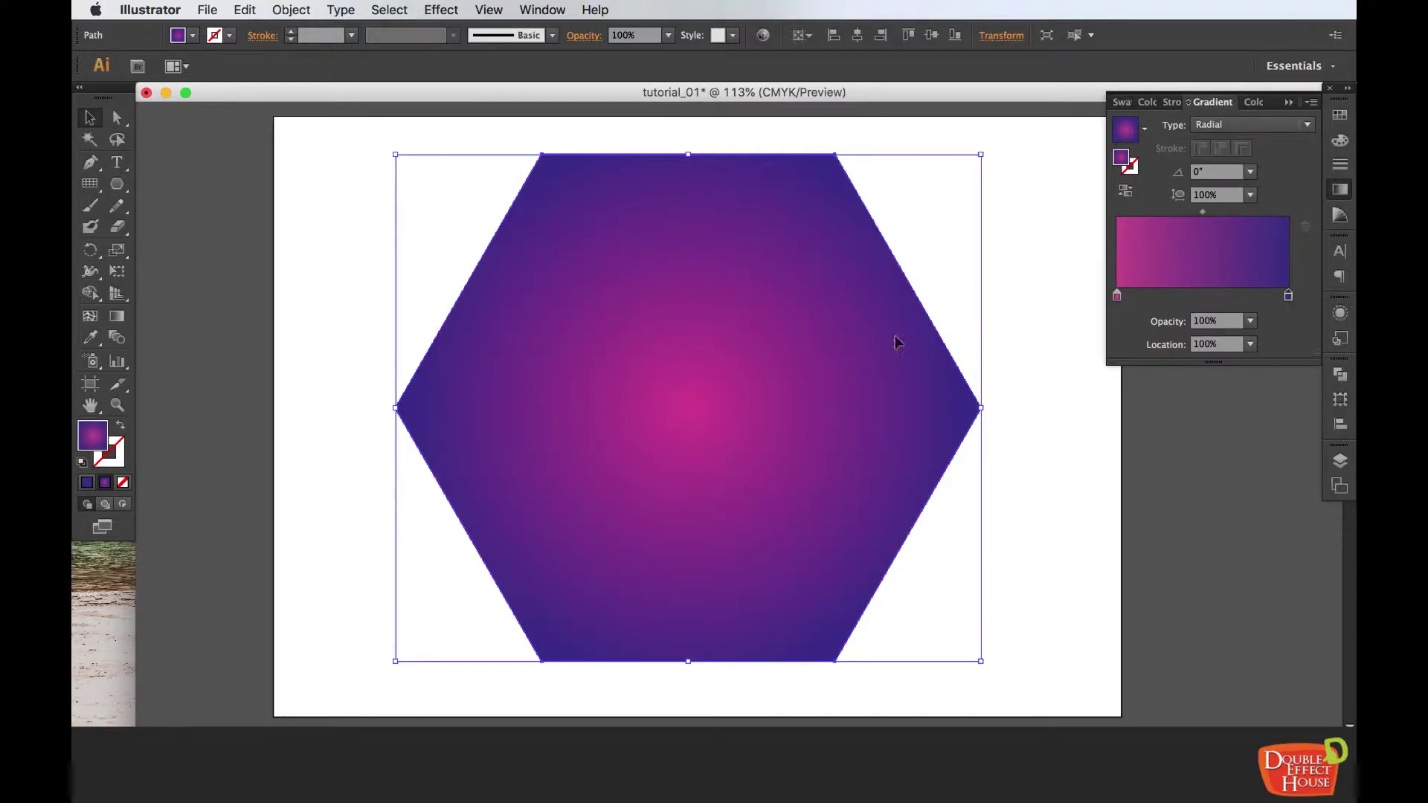
pyautogui.click(1228, 130)
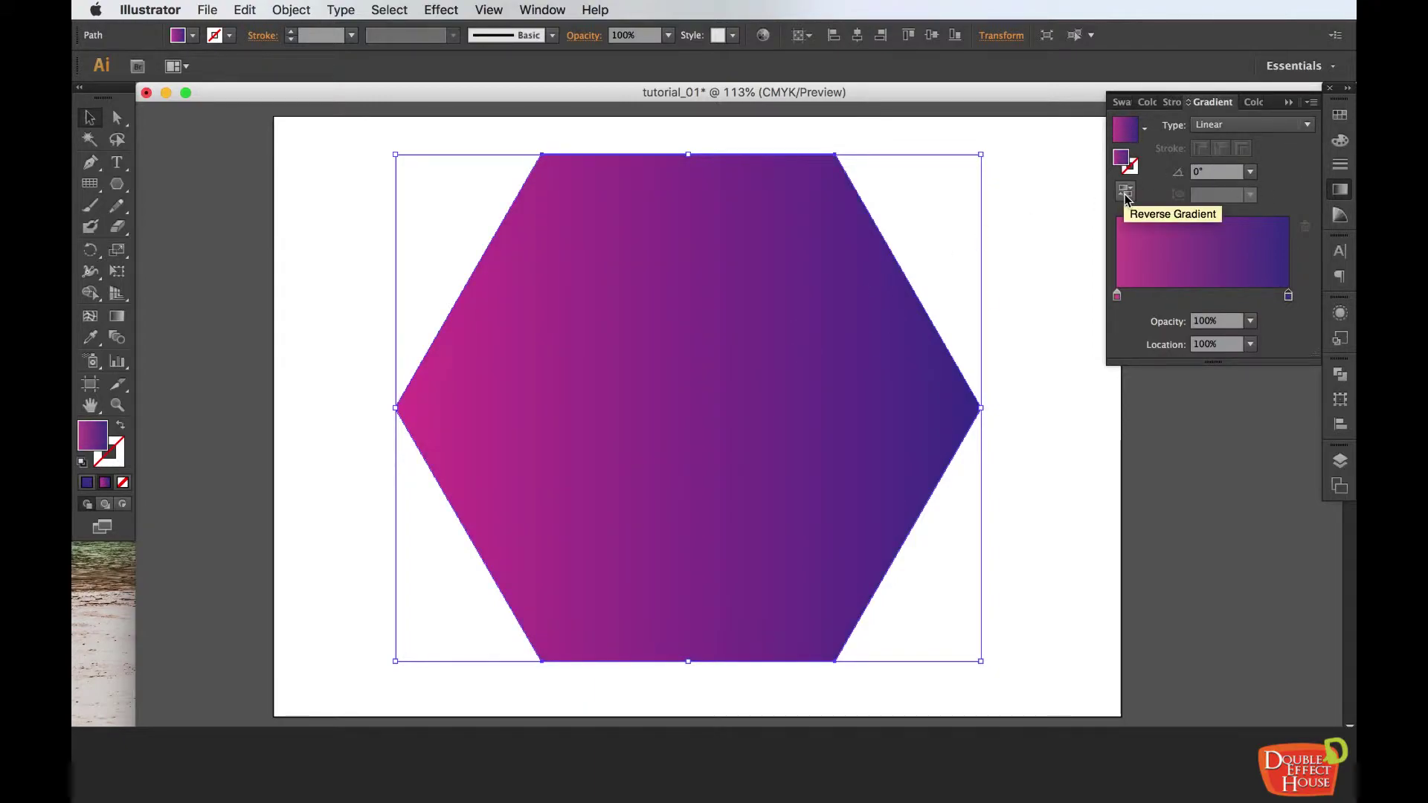
# Step: Reverse the gradient three times so magenta sits left and indigo right
pyautogui.click(1125, 194)
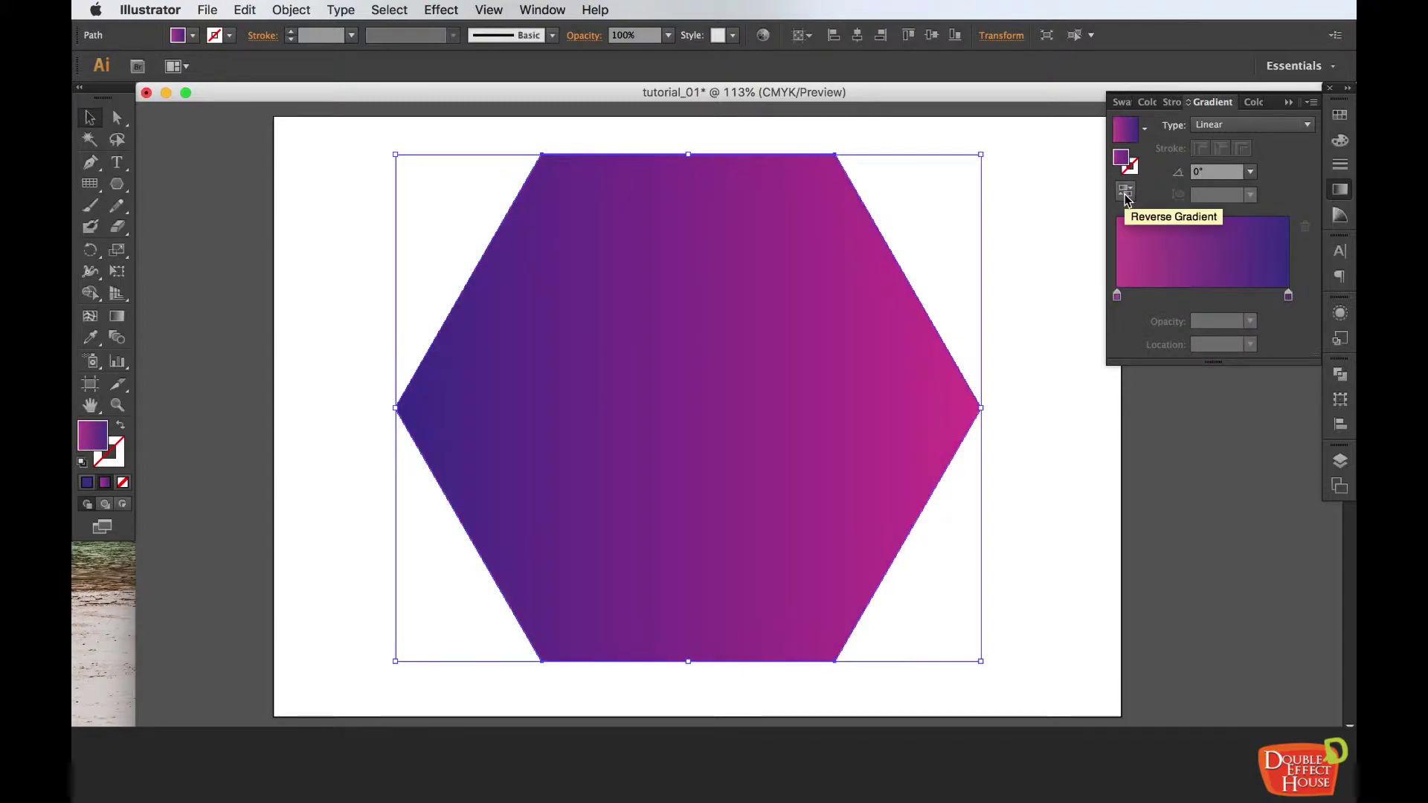
pyautogui.click(1126, 194)
pyautogui.click(1125, 194)
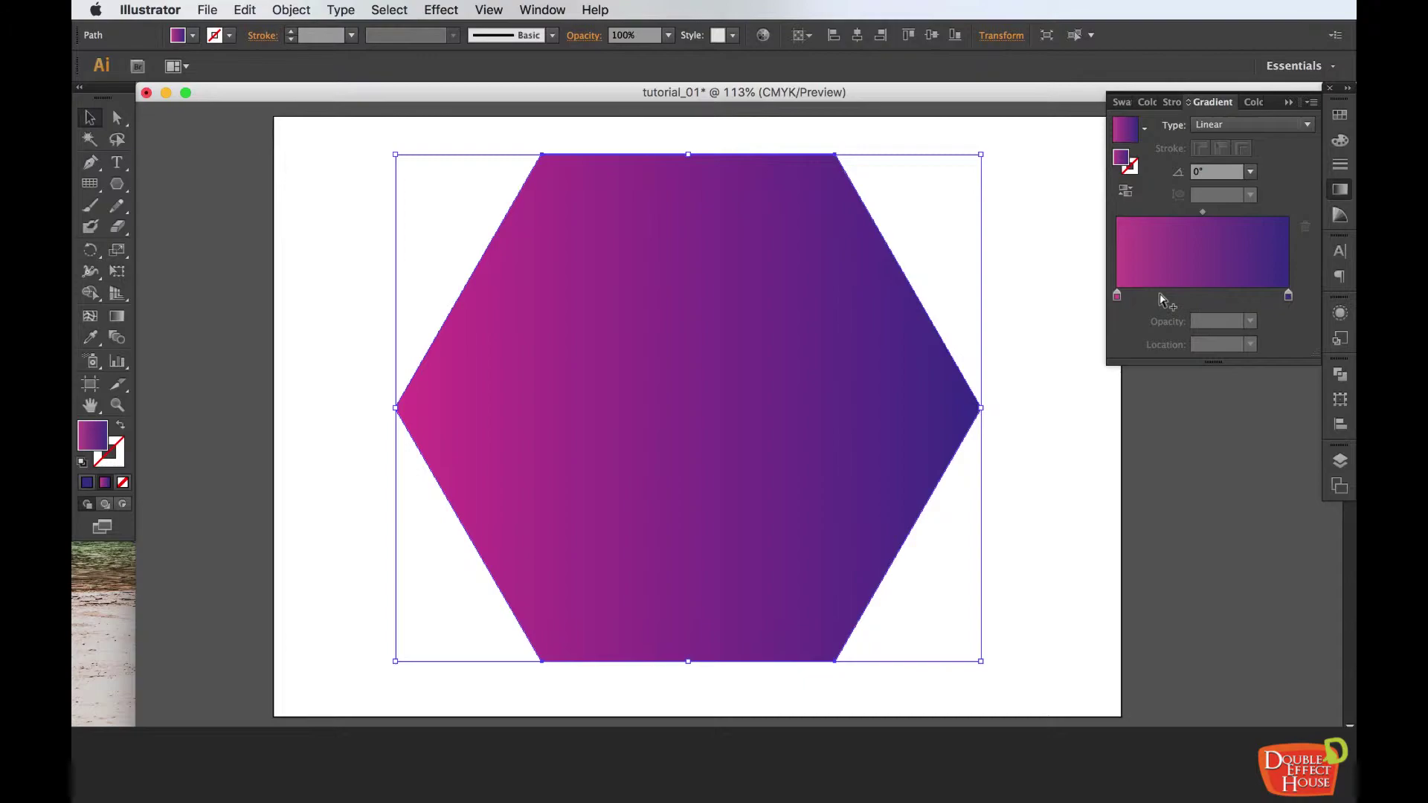
# Step: Add a colour stop midway along the gradient and make it purple on the spectrum
pyautogui.click(1204, 296)
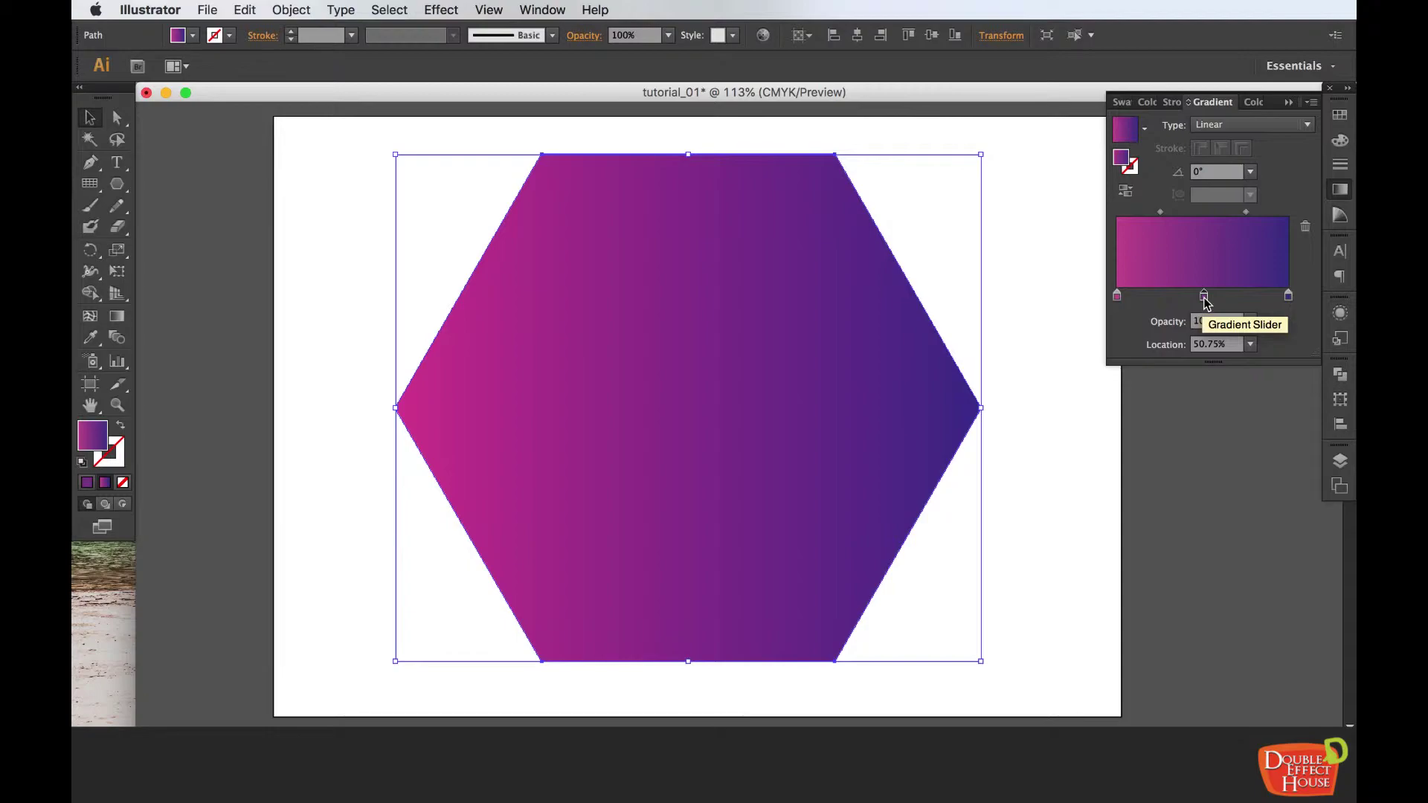
pyautogui.doubleClick(1203, 298)
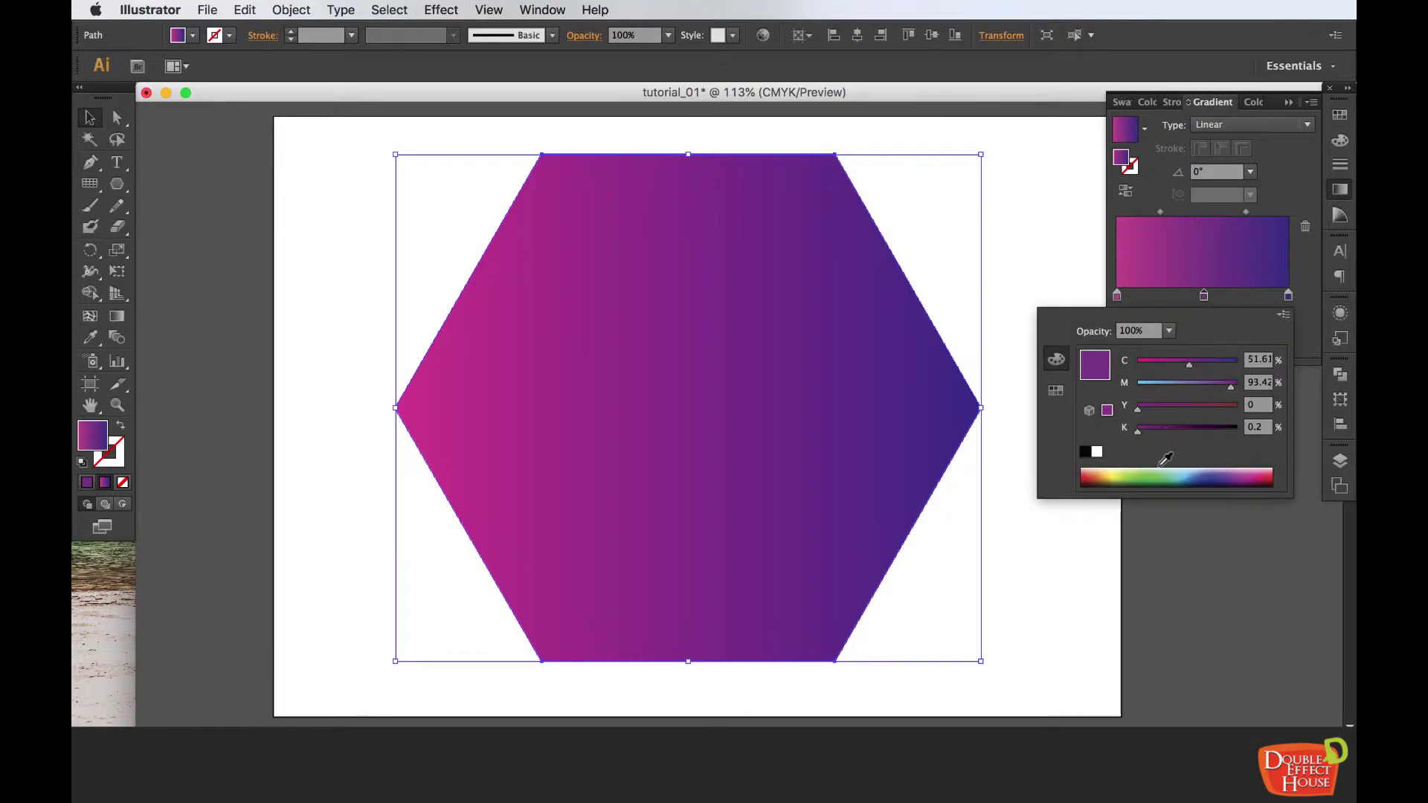
pyautogui.moveTo(1180, 468); pyautogui.dragTo(1268, 474)
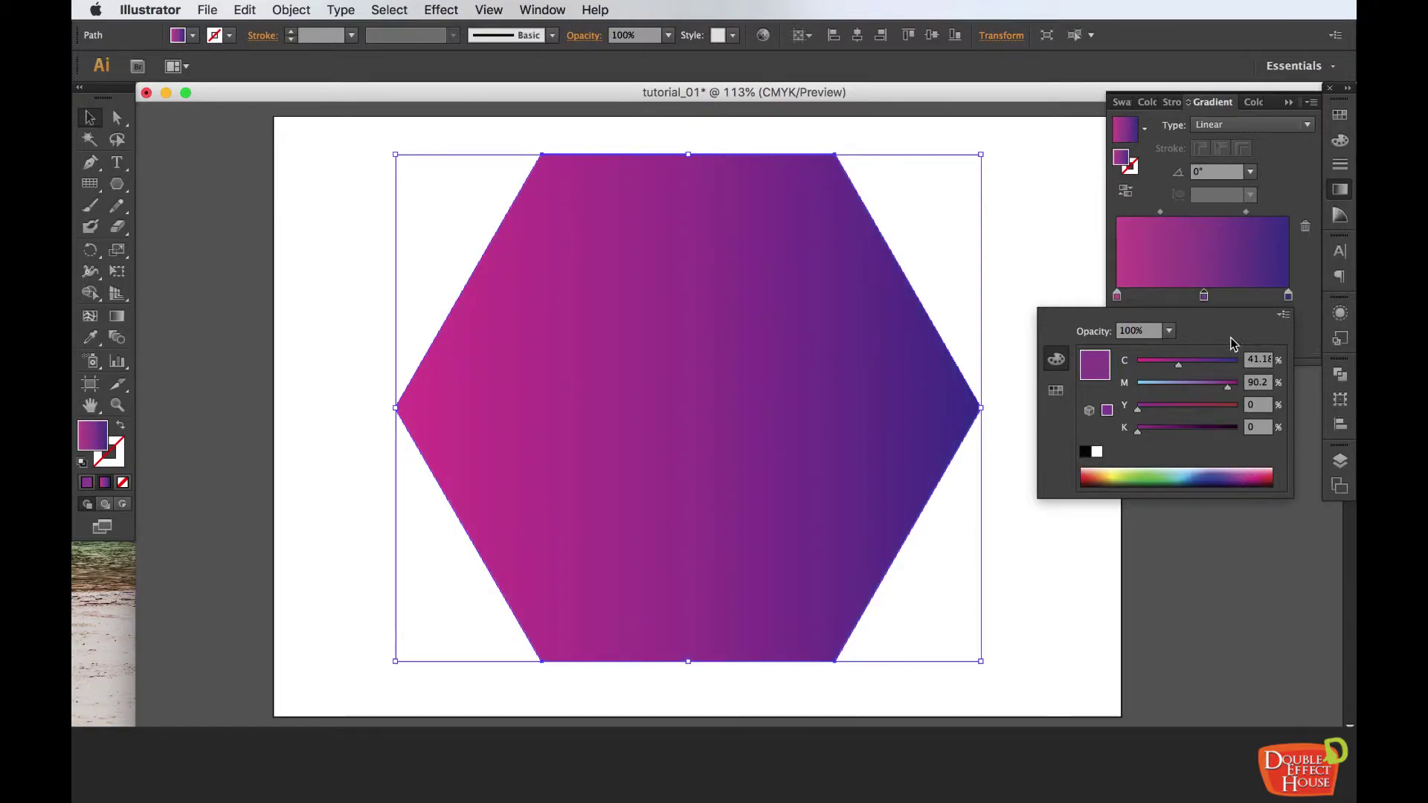
# Step: Close the purple stop's colour popup, delete that stop, and add a new one near the midpoint
pyautogui.click(1239, 306)
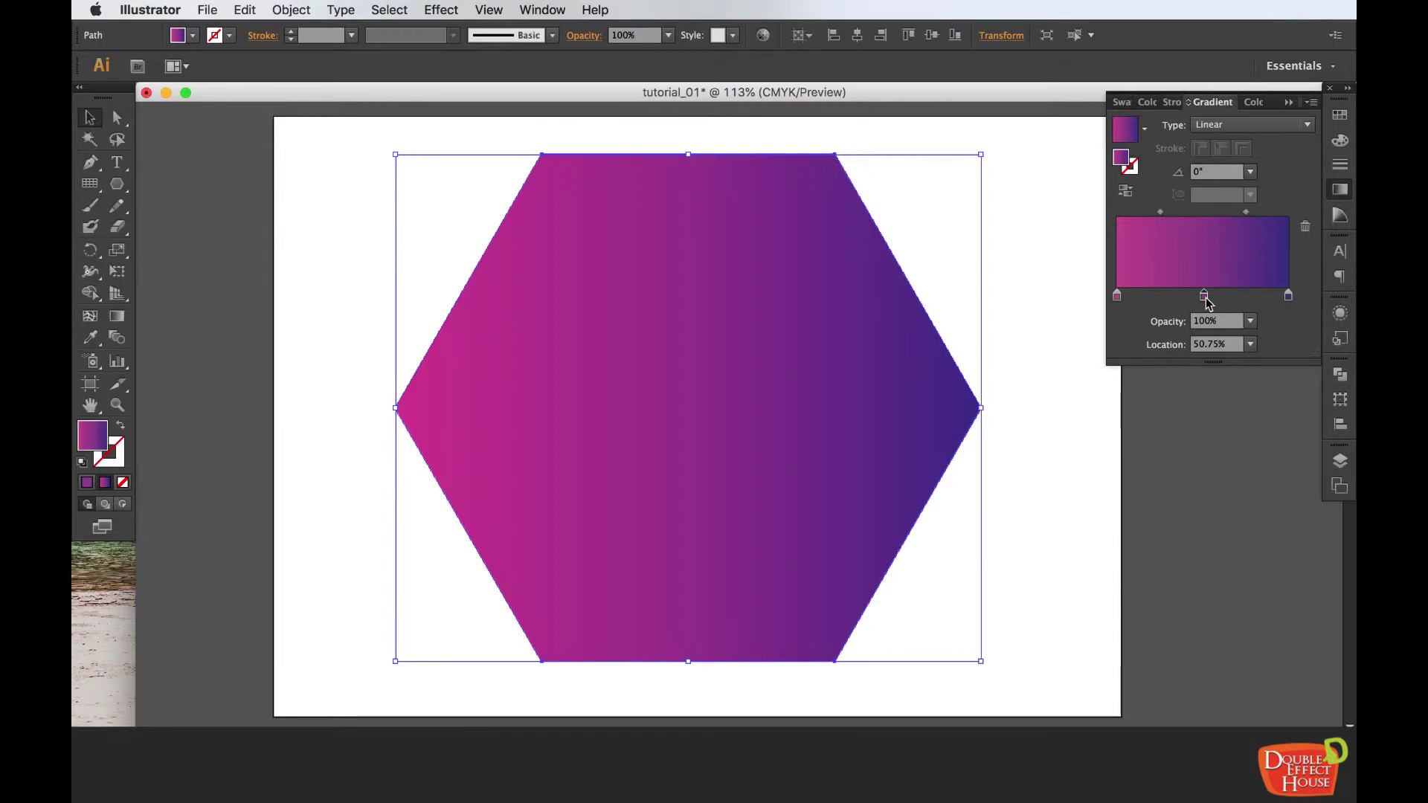
pyautogui.click(1303, 231)
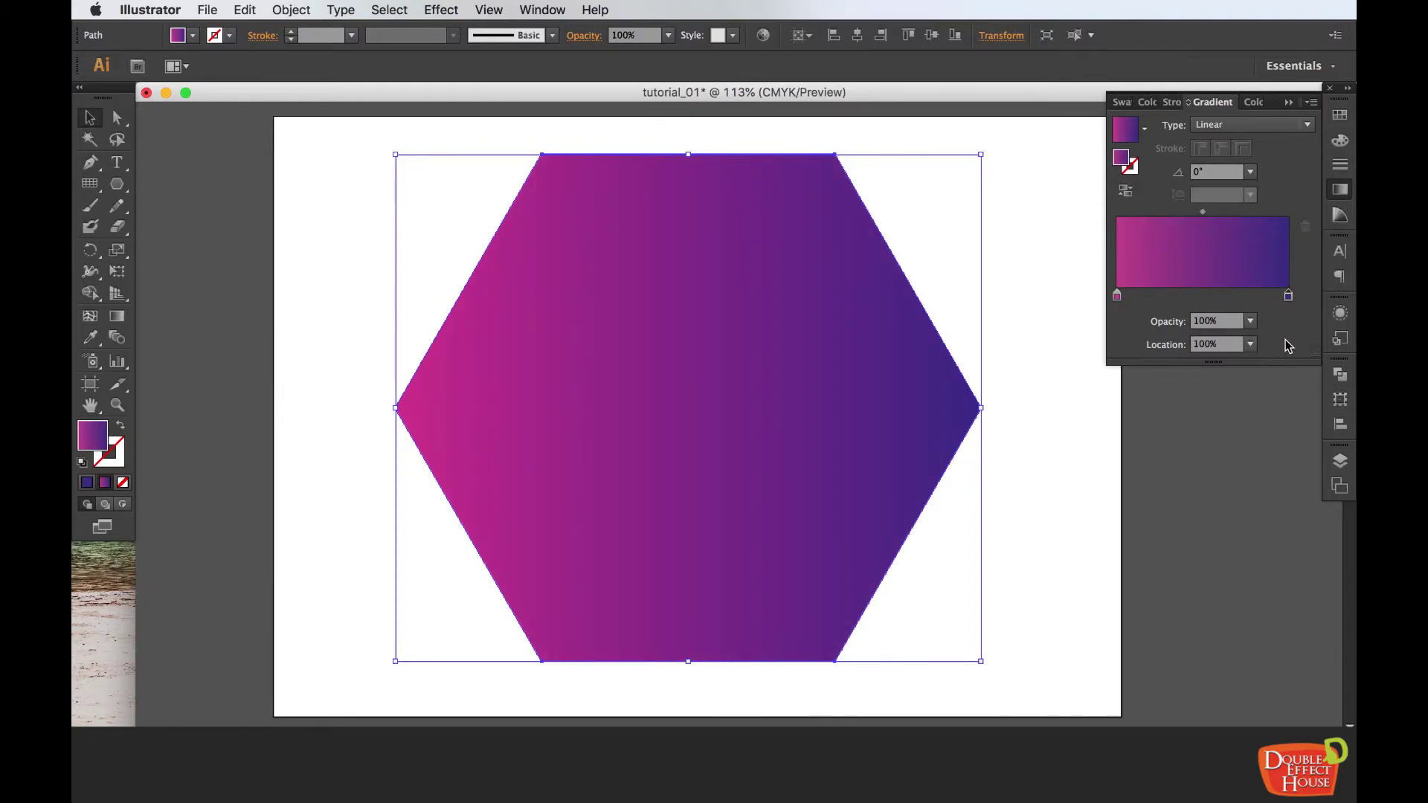
pyautogui.click(1203, 296)
# Step: Make the new middle stop a lighter purple and move it left to about 42%
pyautogui.doubleClick(1204, 297)
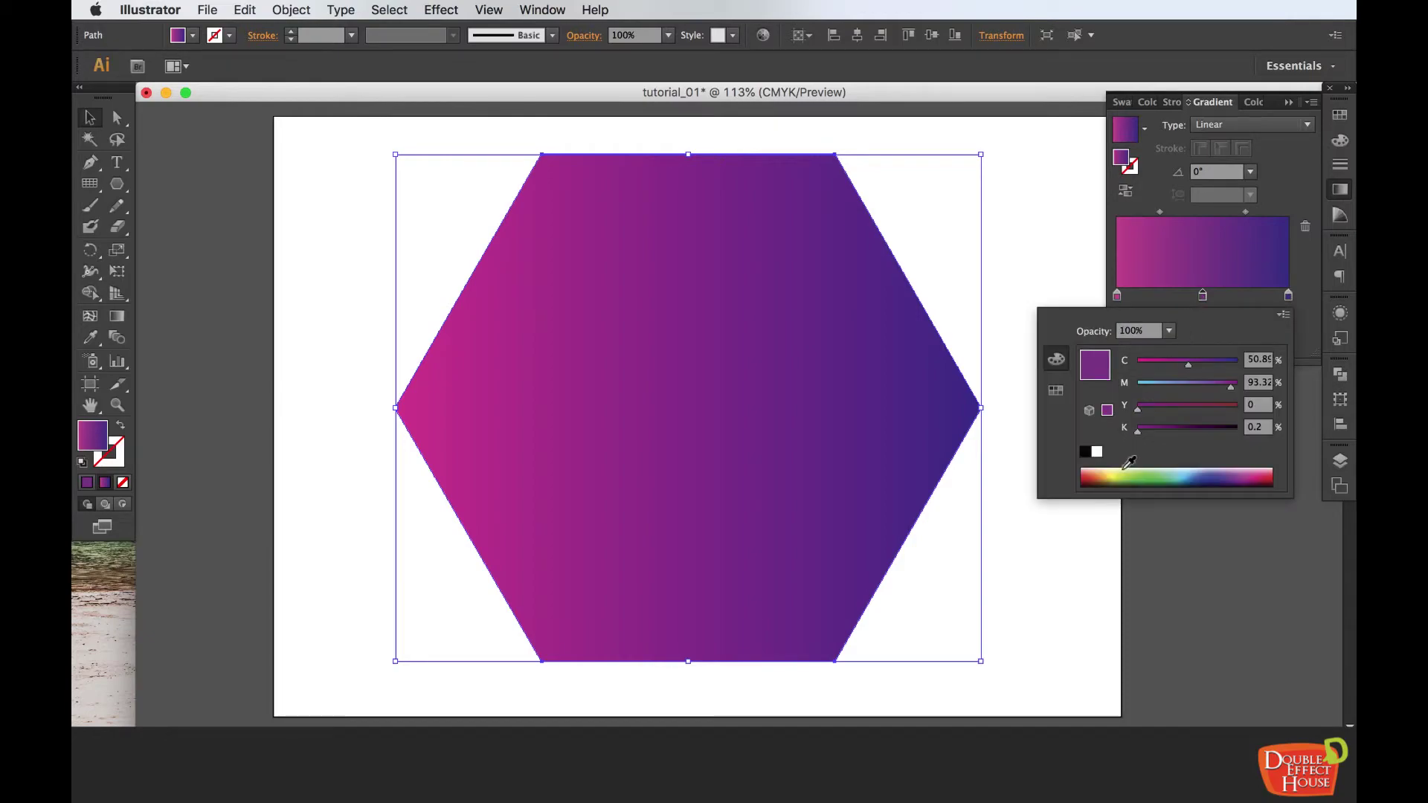
pyautogui.click(1242, 468)
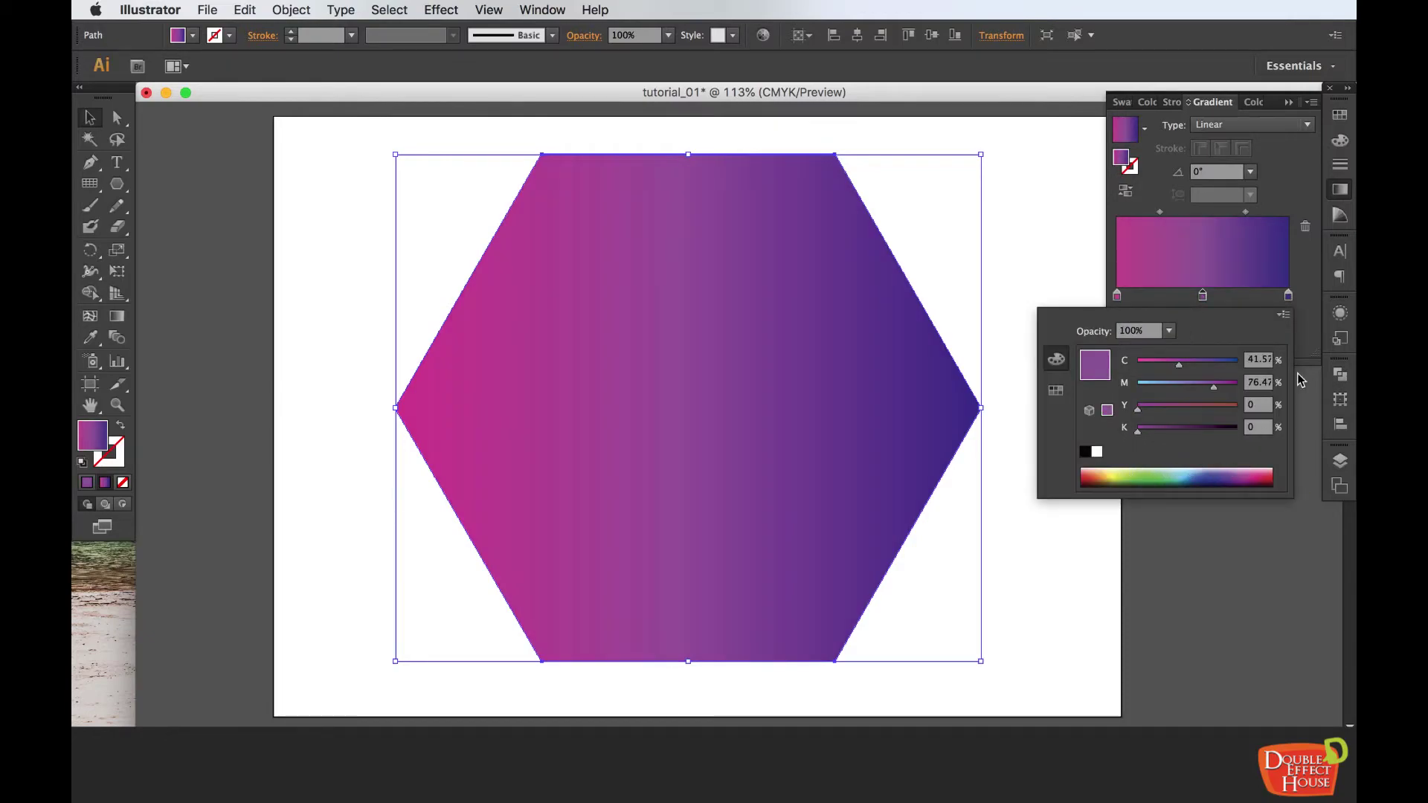
pyautogui.click(1311, 296)
pyautogui.moveTo(1203, 296); pyautogui.dragTo(1190, 302)
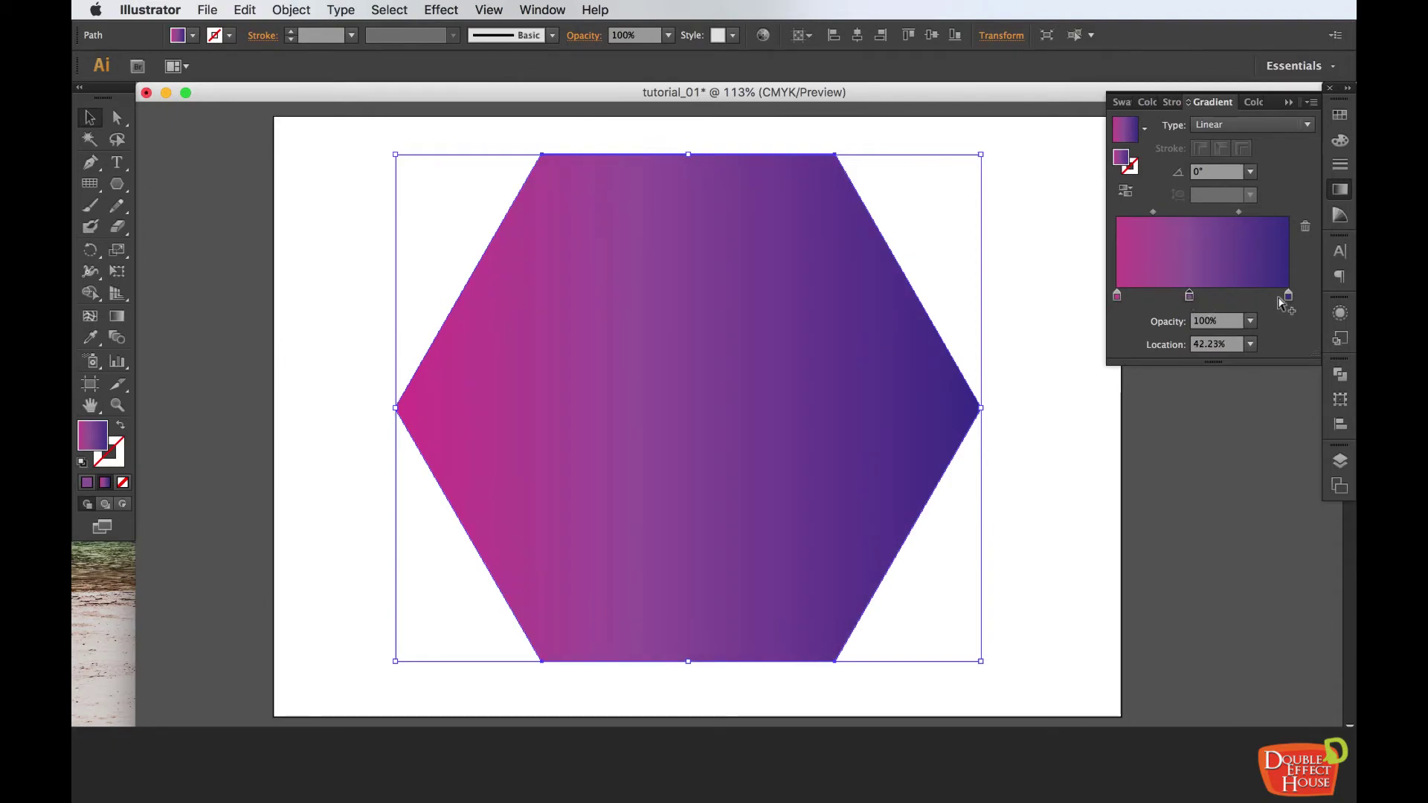
# Step: Angle the gradient at 135°, after briefly trying -120°
pyautogui.click(1250, 172)
pyautogui.click(1273, 456)
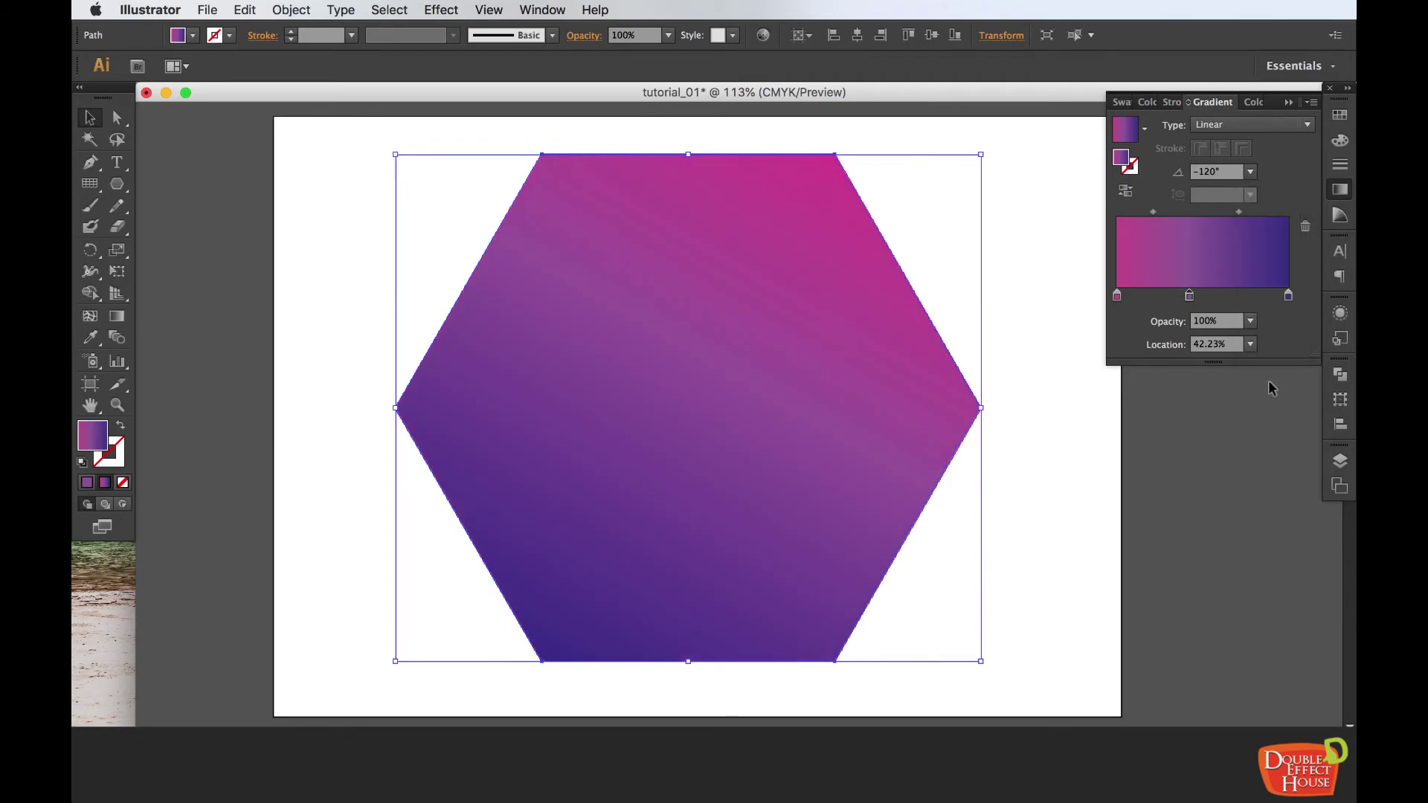
pyautogui.click(1250, 171)
pyautogui.click(1258, 226)
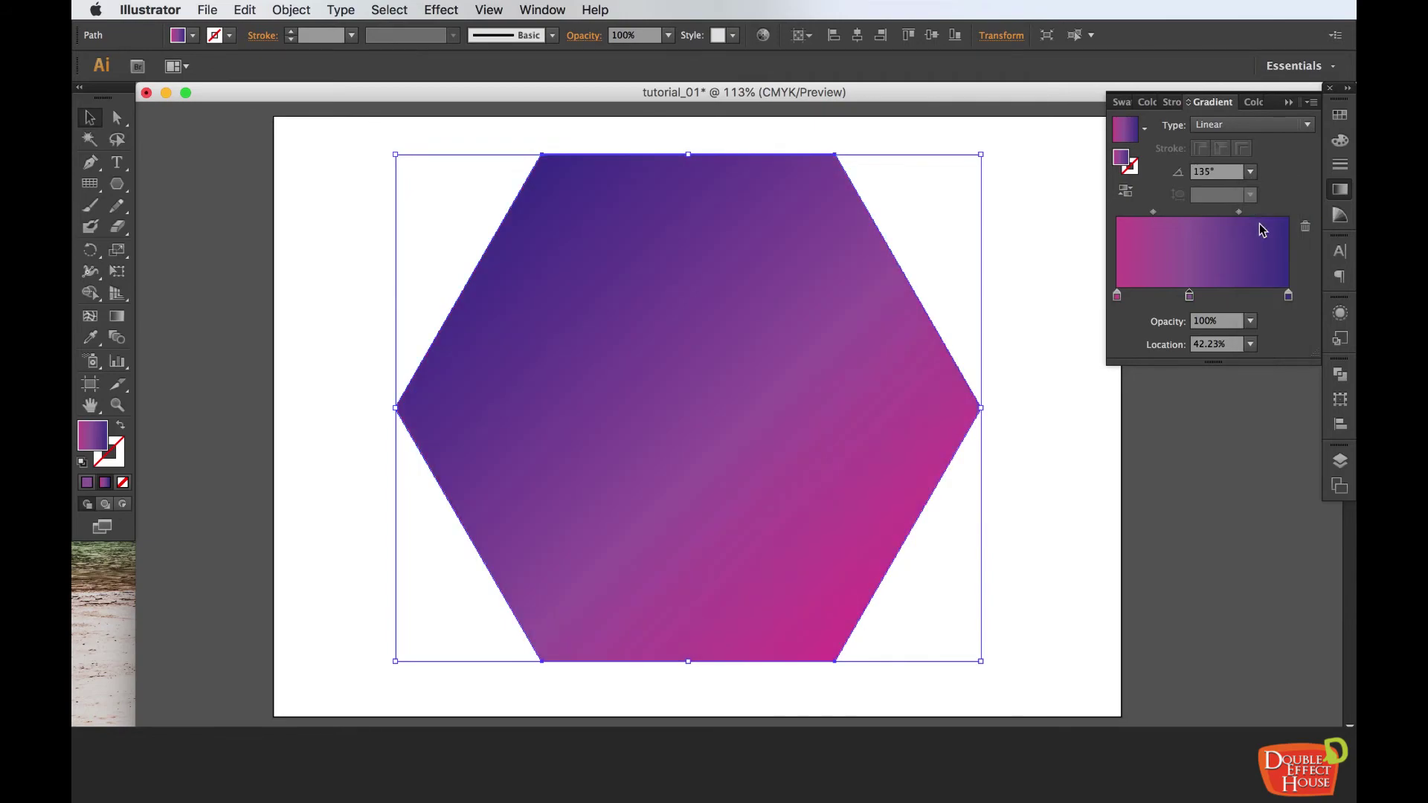